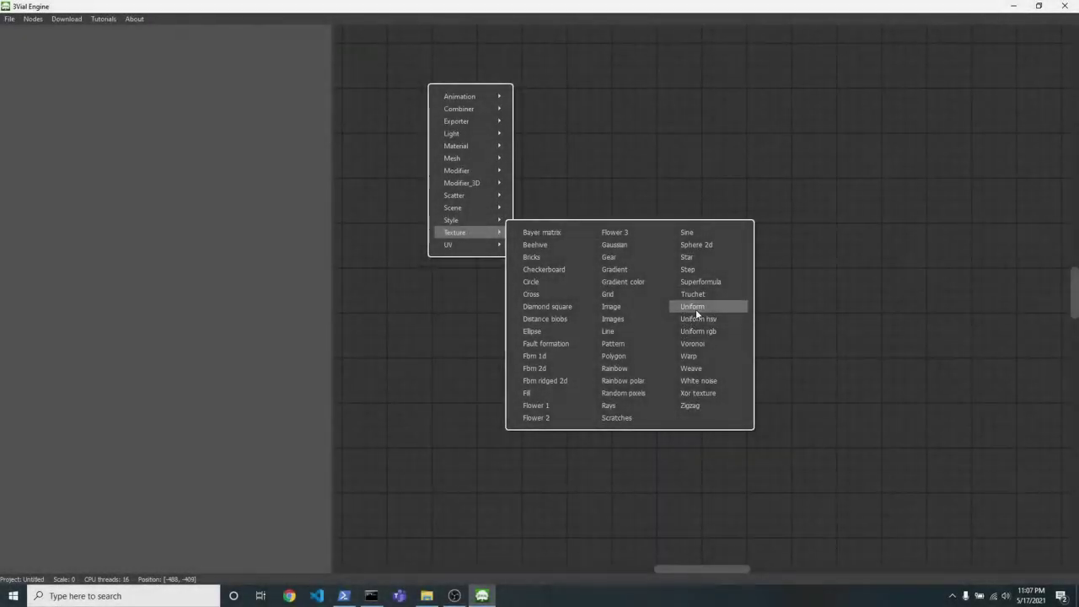
# - Wire a green Uniform texture into a new Draw delaunay node with corner lines turned off
pyautogui.click(693, 307)
pyautogui.rightClick(661, 165)
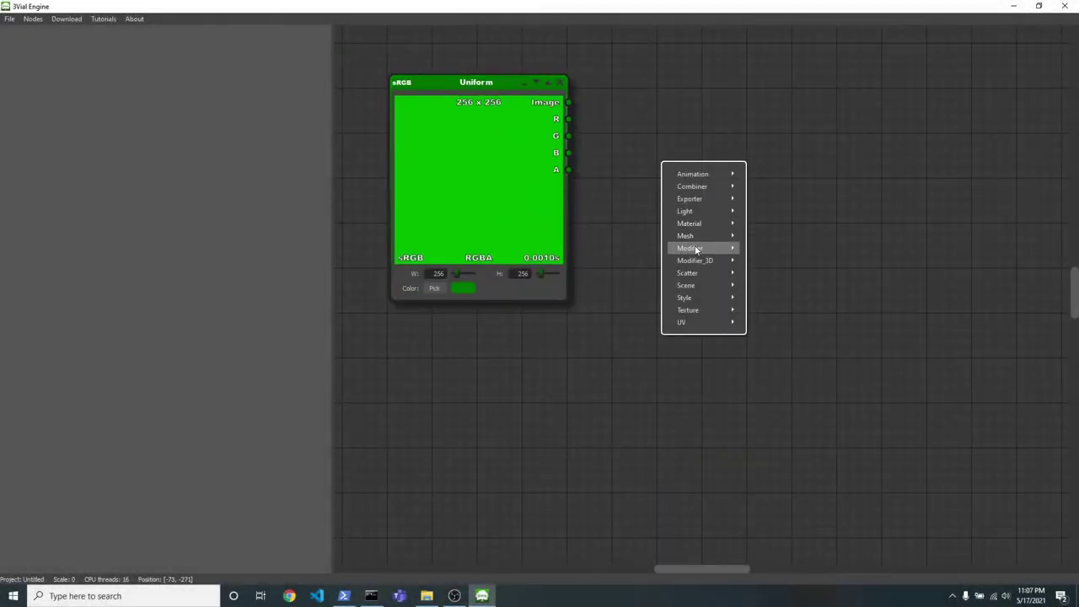
pyautogui.moveTo(689, 248)
pyautogui.click(776, 420)
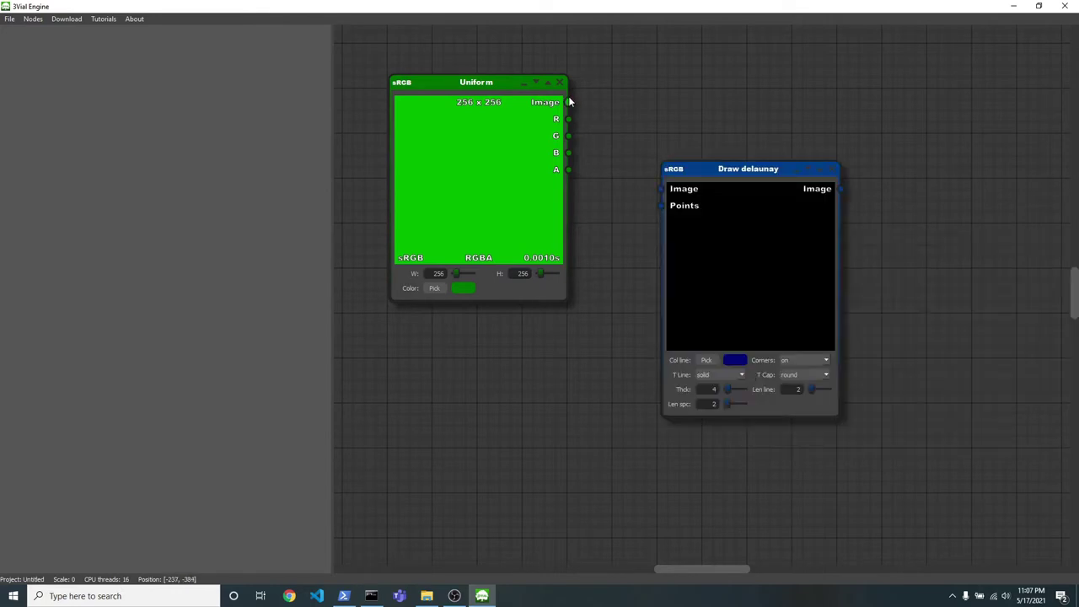
pyautogui.moveTo(658, 195); pyautogui.dragTo(661, 192)
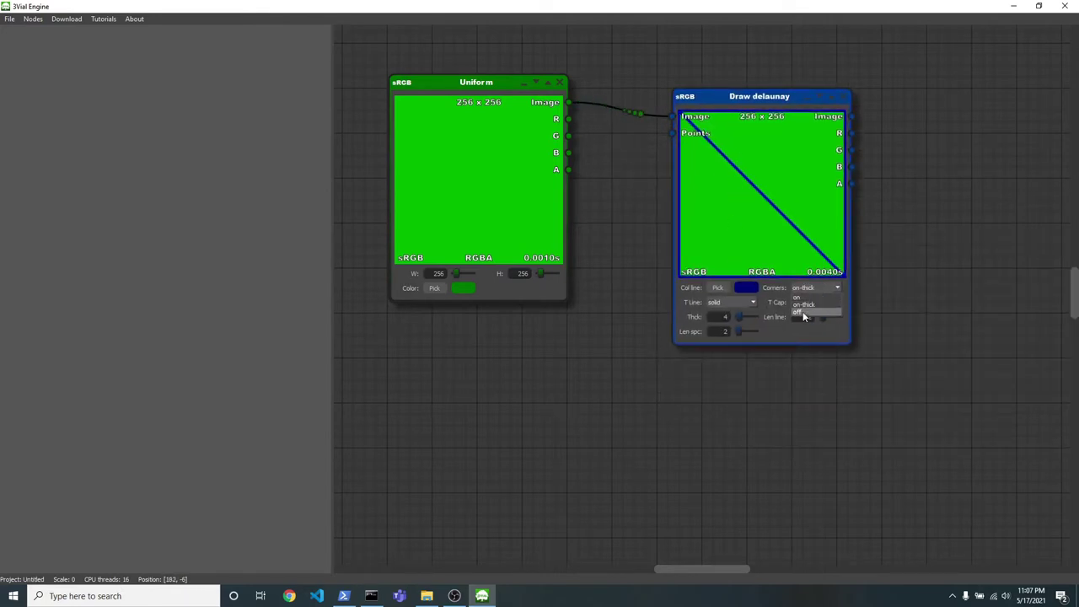
pyautogui.click(802, 311)
pyautogui.moveTo(764, 229); pyautogui.dragTo(803, 203)
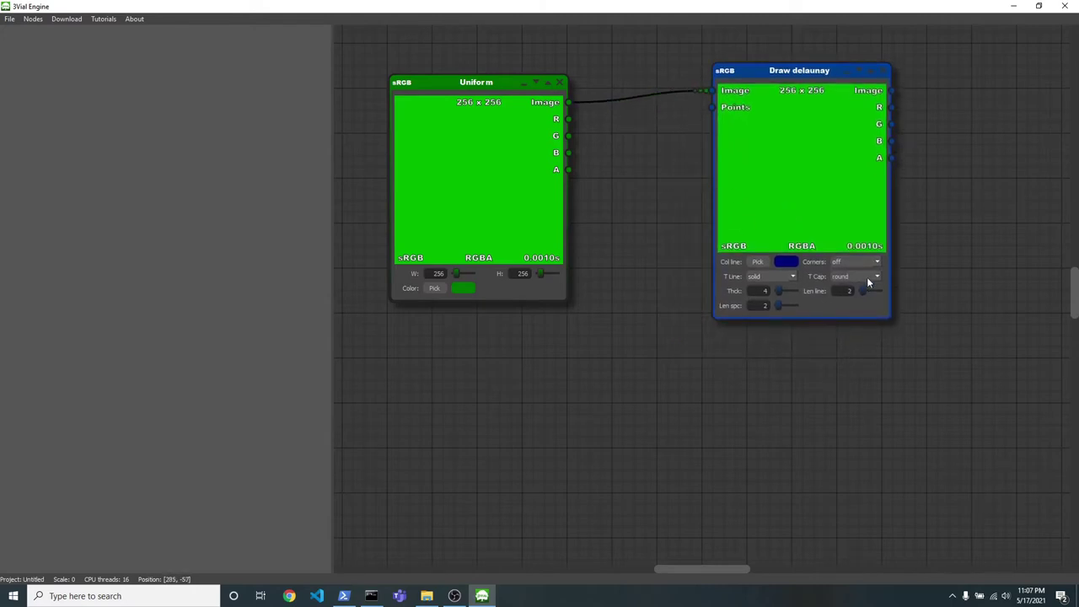
# - Add a 10×10 Grid scatter and connect its points to Draw delaunay's Points input
pyautogui.rightClick(433, 319)
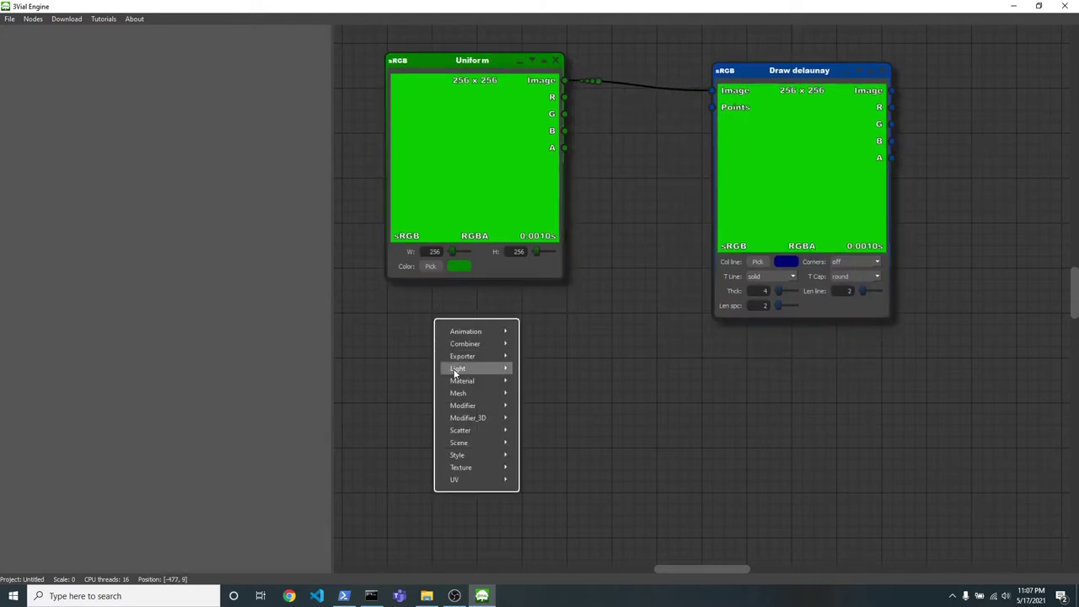
pyautogui.moveTo(460, 430)
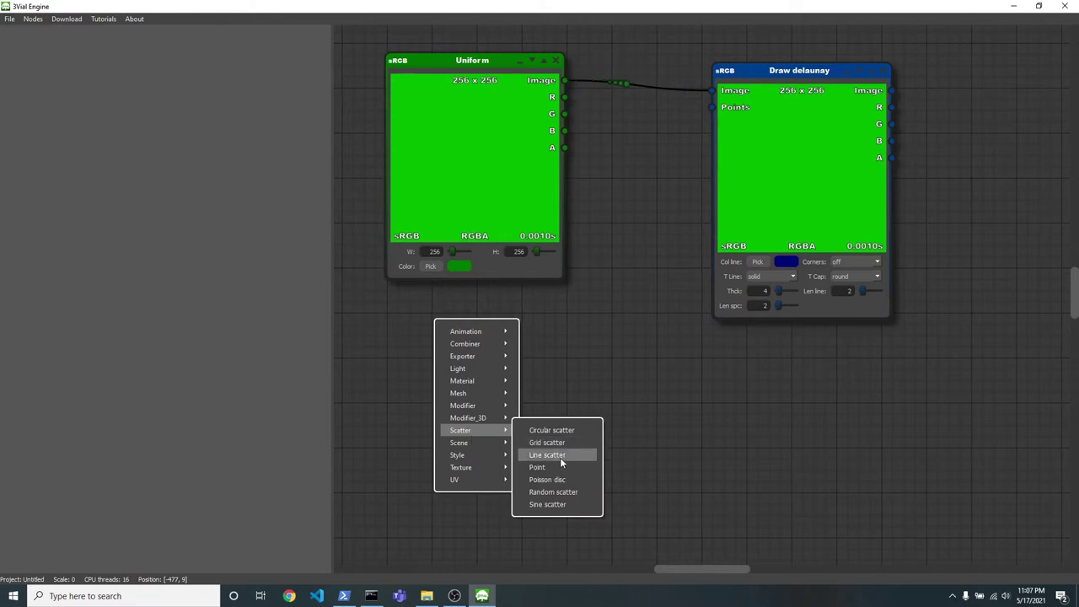
pyautogui.click(548, 443)
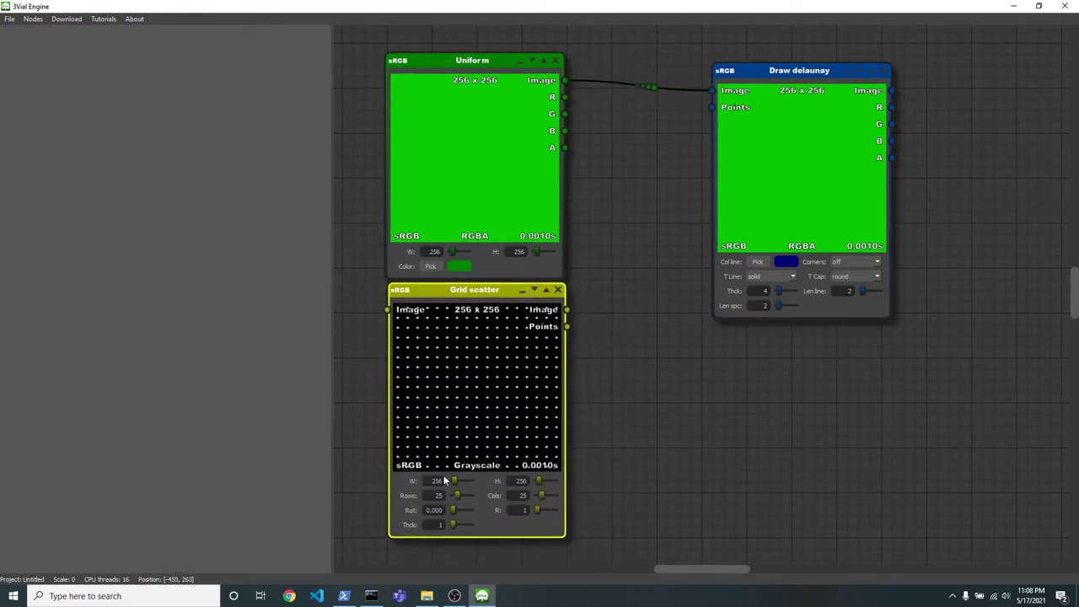
pyautogui.write('10')
pyautogui.press('Tab')
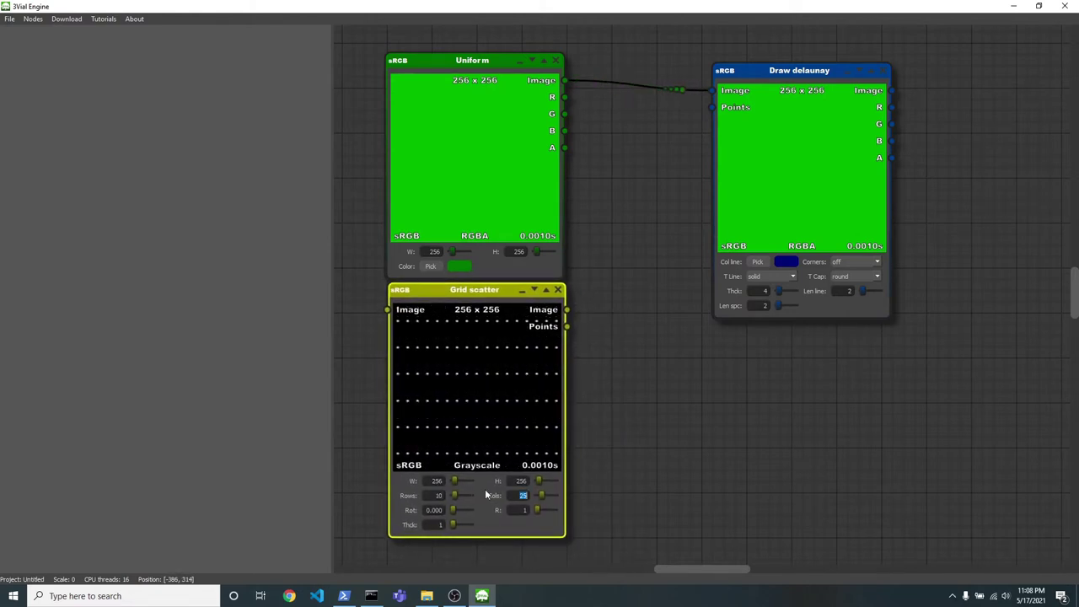
pyautogui.write('10')
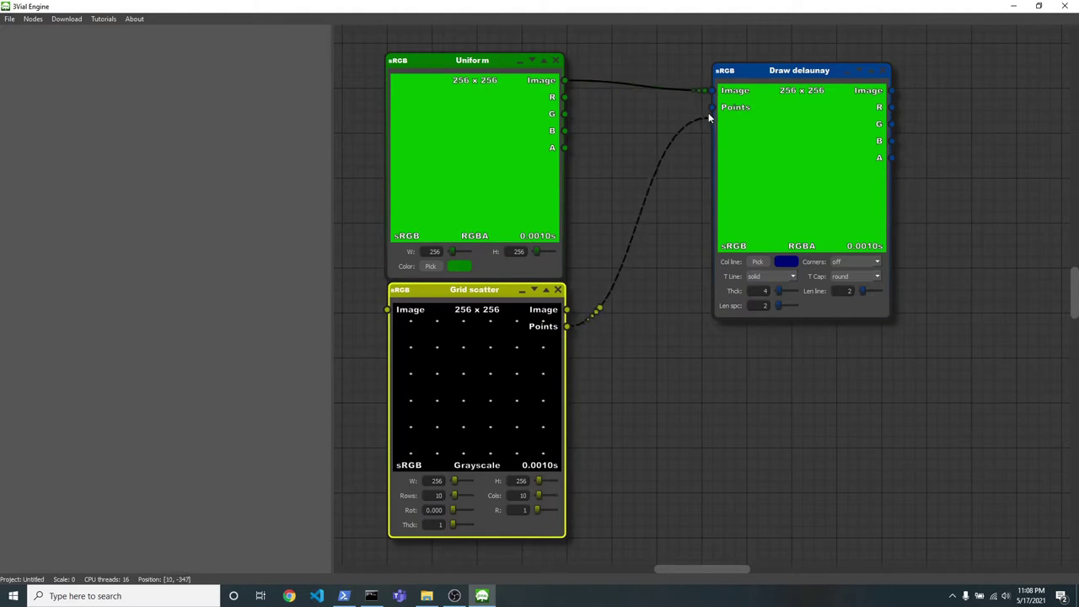
pyautogui.moveTo(707, 113); pyautogui.dragTo(709, 106)
pyautogui.moveTo(484, 348); pyautogui.dragTo(484, 356)
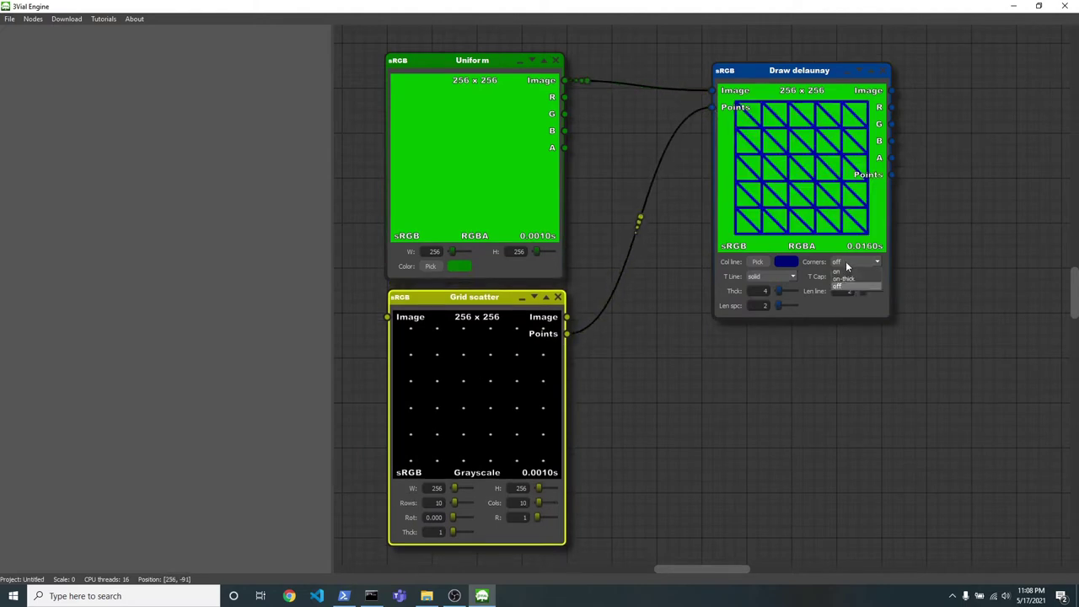
# - Keep the Delaunay corners off and set the line thickness to 2
pyautogui.click(845, 277)
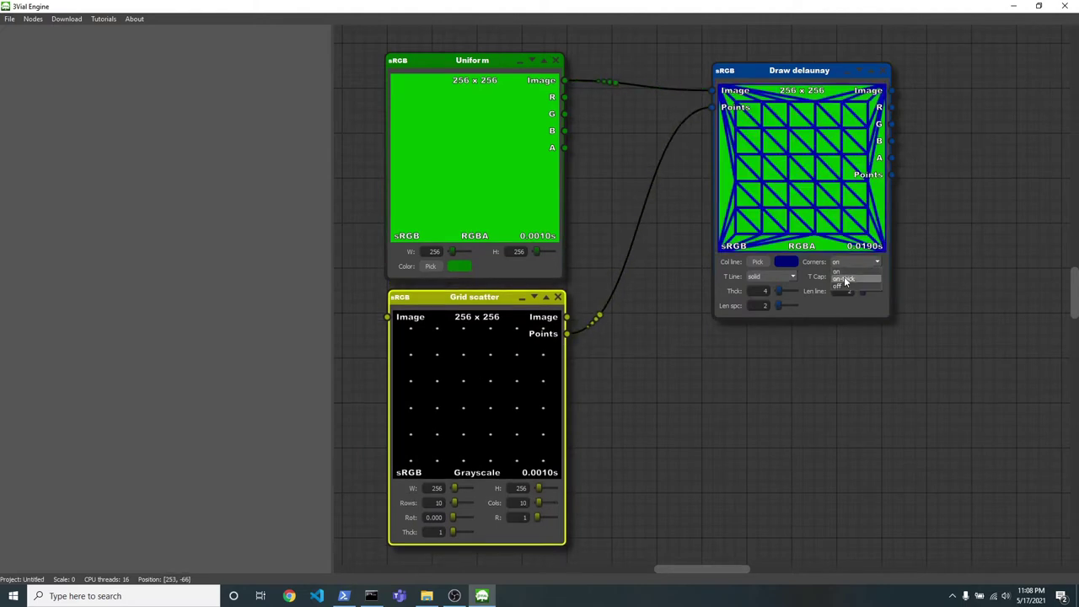
pyautogui.click(844, 278)
pyautogui.click(843, 263)
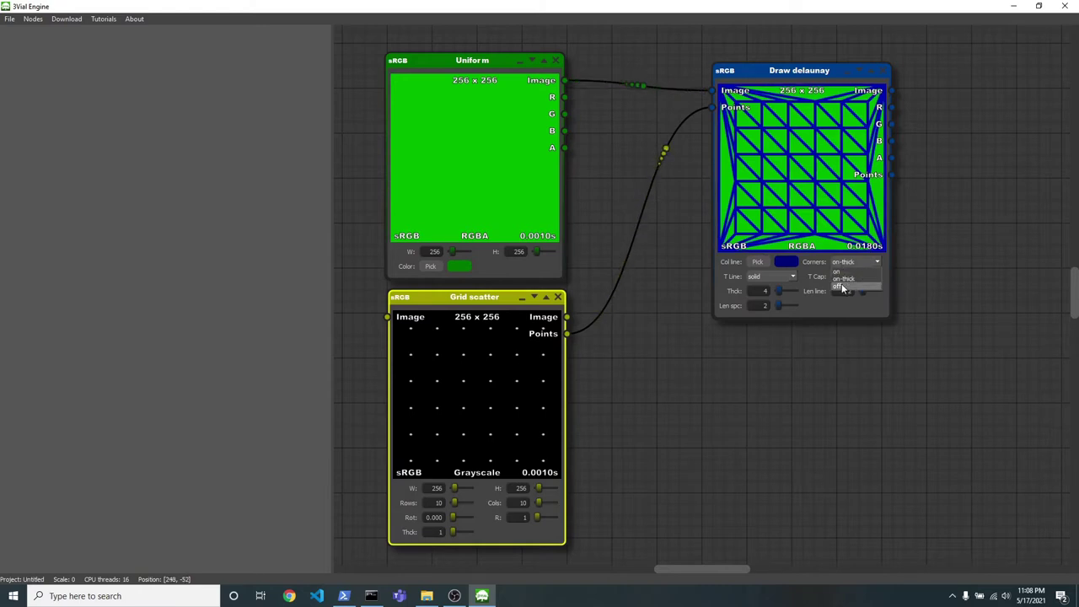
pyautogui.click(841, 283)
pyautogui.moveTo(841, 283)
pyautogui.mouseDown()
pyautogui.moveTo(836, 274)
pyautogui.moveTo(678, 324)
pyautogui.mouseUp()
pyautogui.click(448, 402)
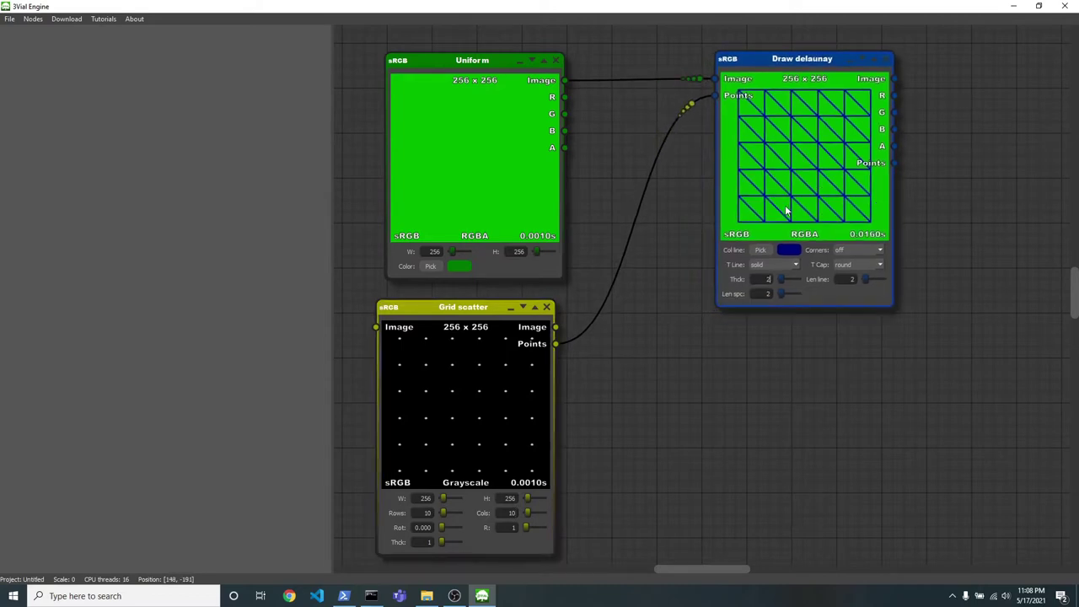
pyautogui.moveTo(781, 193); pyautogui.dragTo(714, 187)
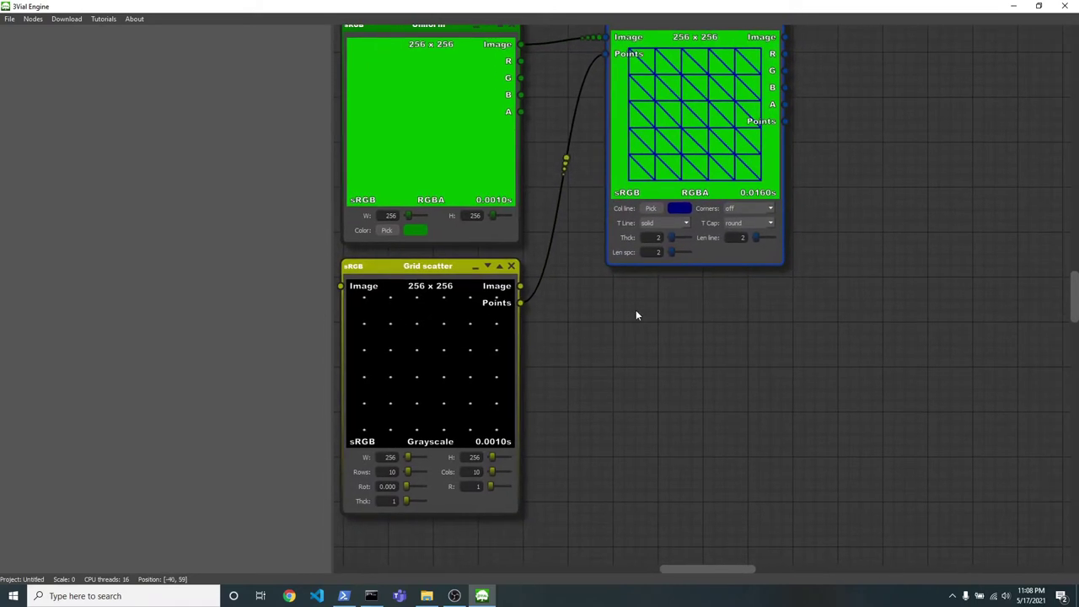
# - Add a Plane mesh with height and width 20, rotated 270 about X
pyautogui.rightClick(635, 310)
pyautogui.click(751, 410)
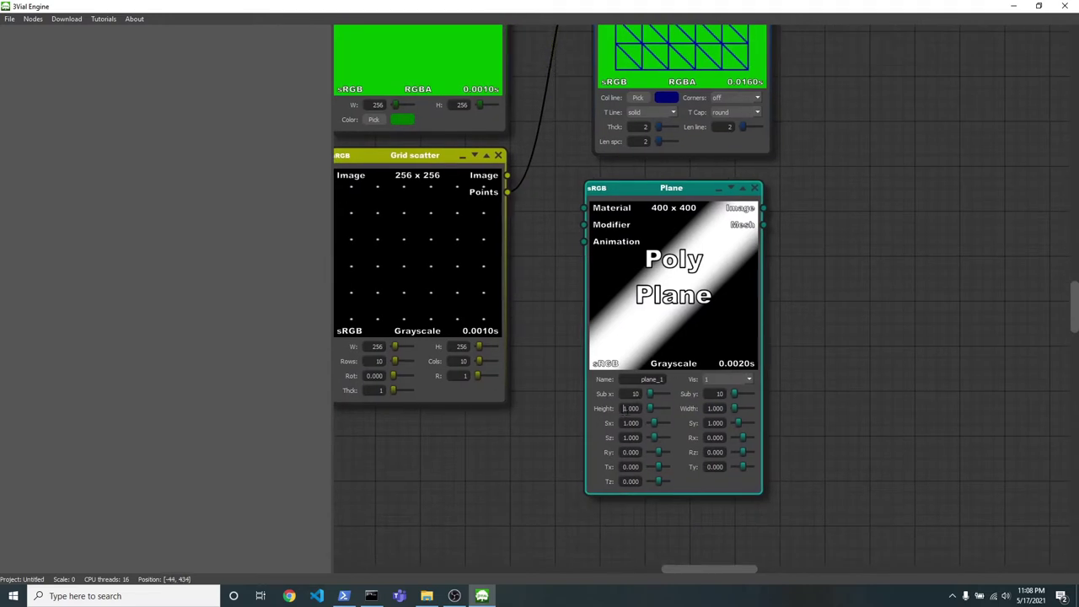
pyautogui.write('20')
pyautogui.press('Return')
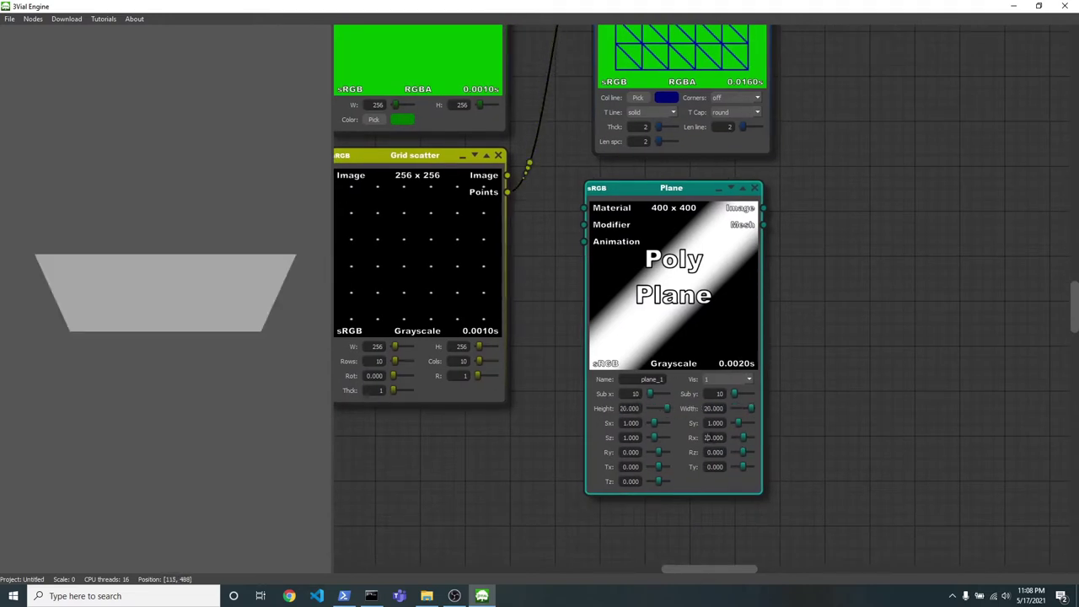
pyautogui.write('270')
pyautogui.press('Return')
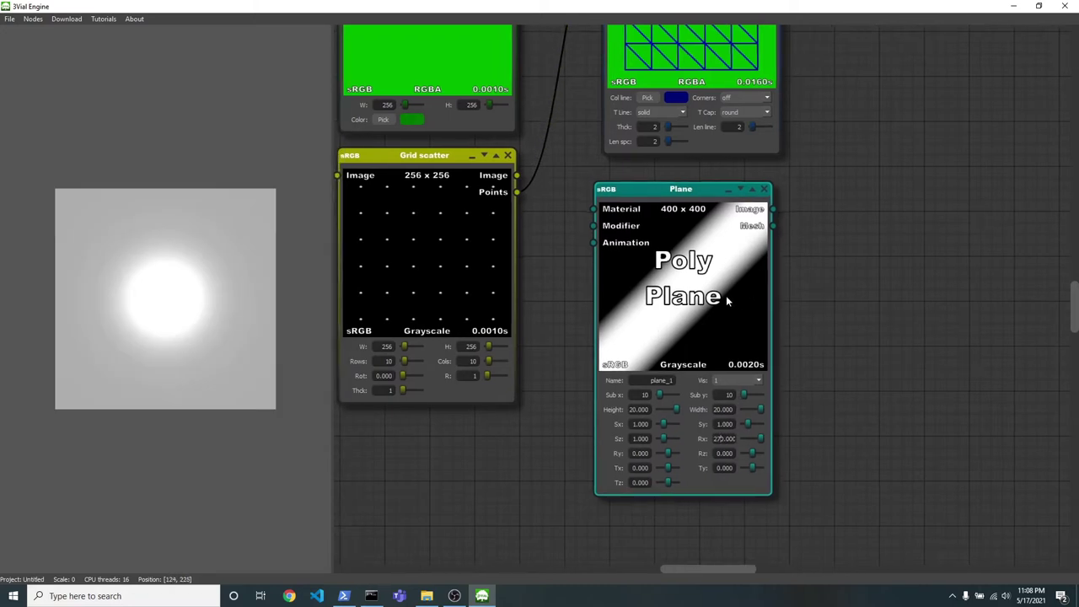
# - Add a Phong material node sized 512×512
pyautogui.rightClick(761, 173)
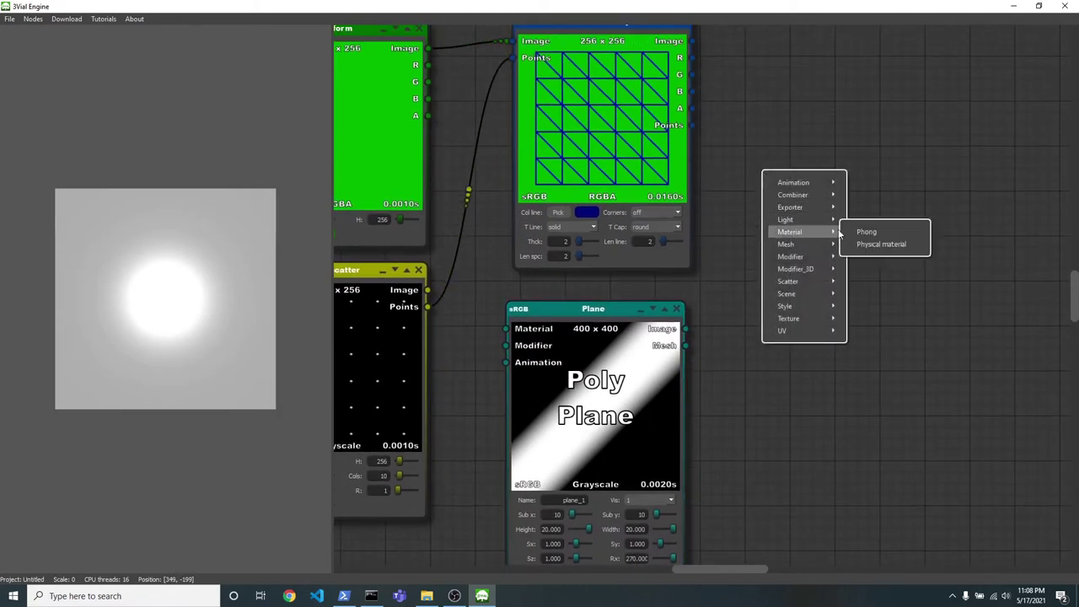
pyautogui.click(860, 232)
pyautogui.scroll(1, 709, 182)
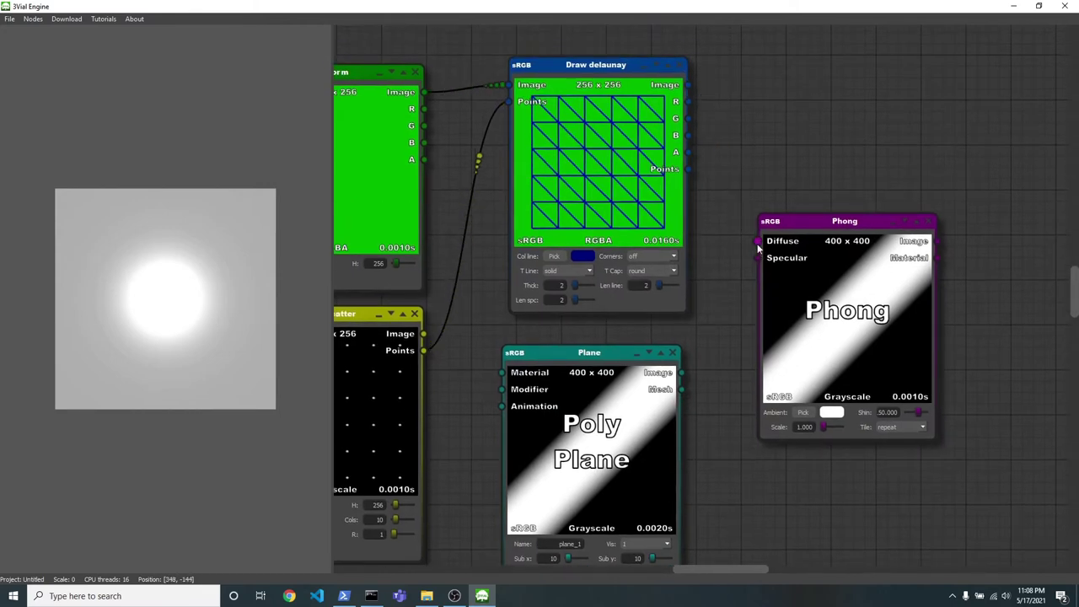
pyautogui.hscroll(-2, 843, 128)
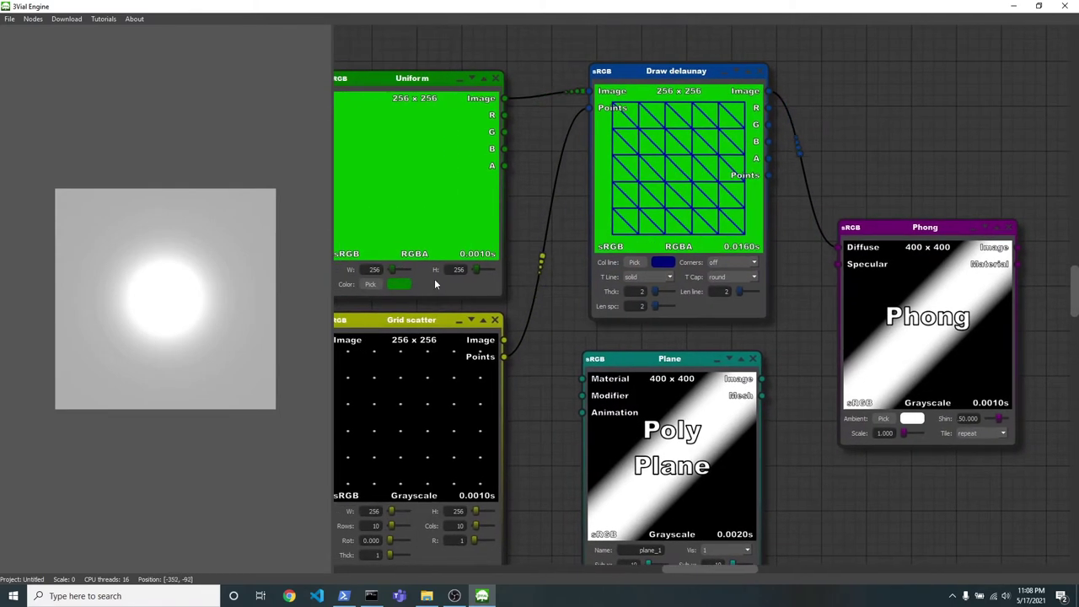
pyautogui.write('512')
pyautogui.press('Tab')
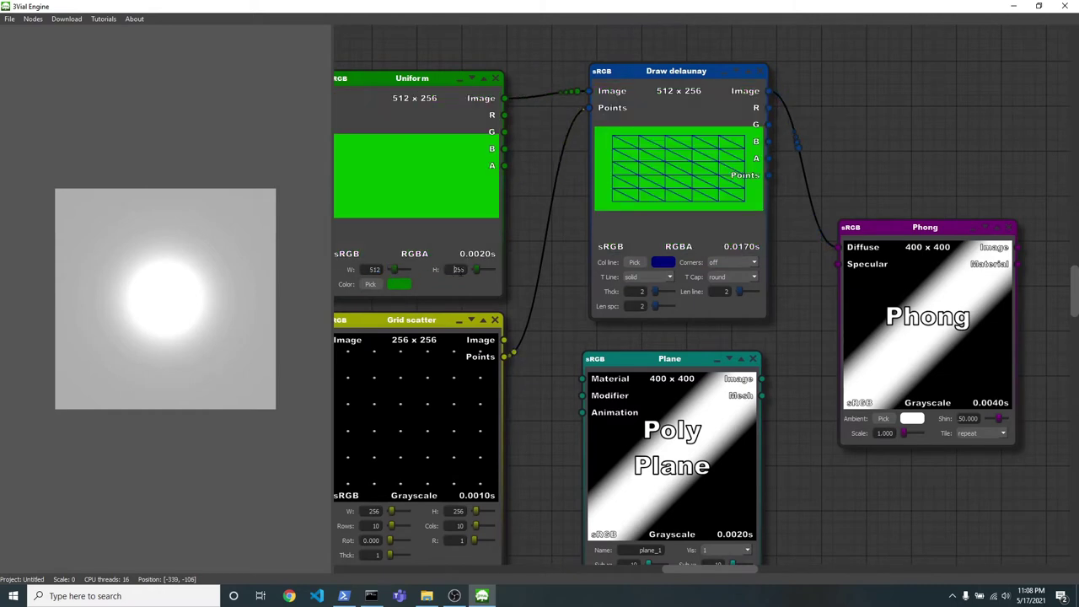
pyautogui.write('512')
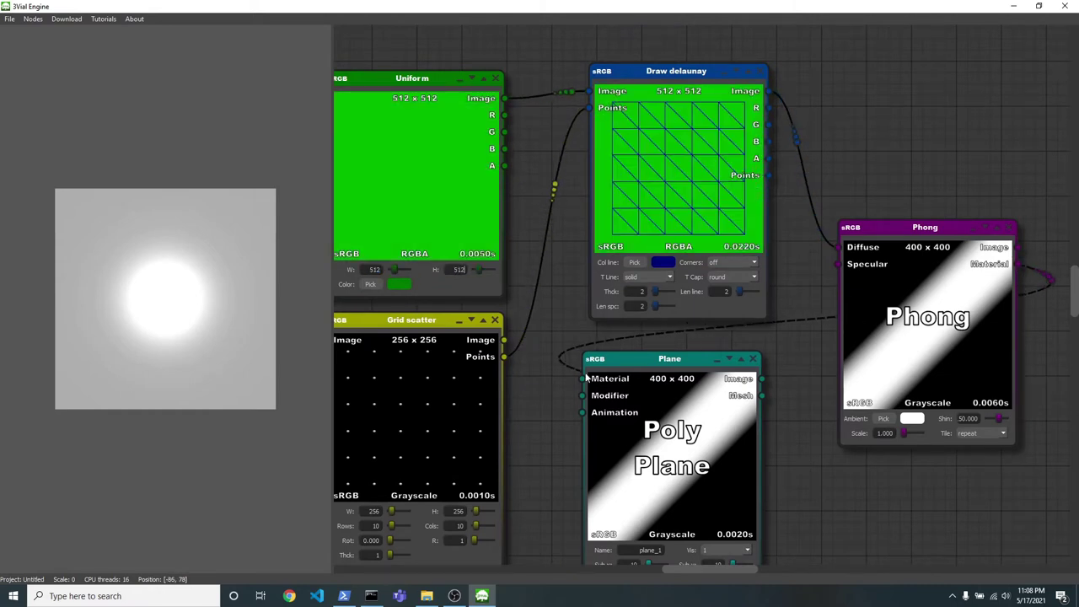
# - Connect the Phong material to the plane and set triangulation thickness to 4
pyautogui.moveTo(580, 381); pyautogui.dragTo(581, 378)
pyautogui.moveTo(645, 425); pyautogui.dragTo(648, 416)
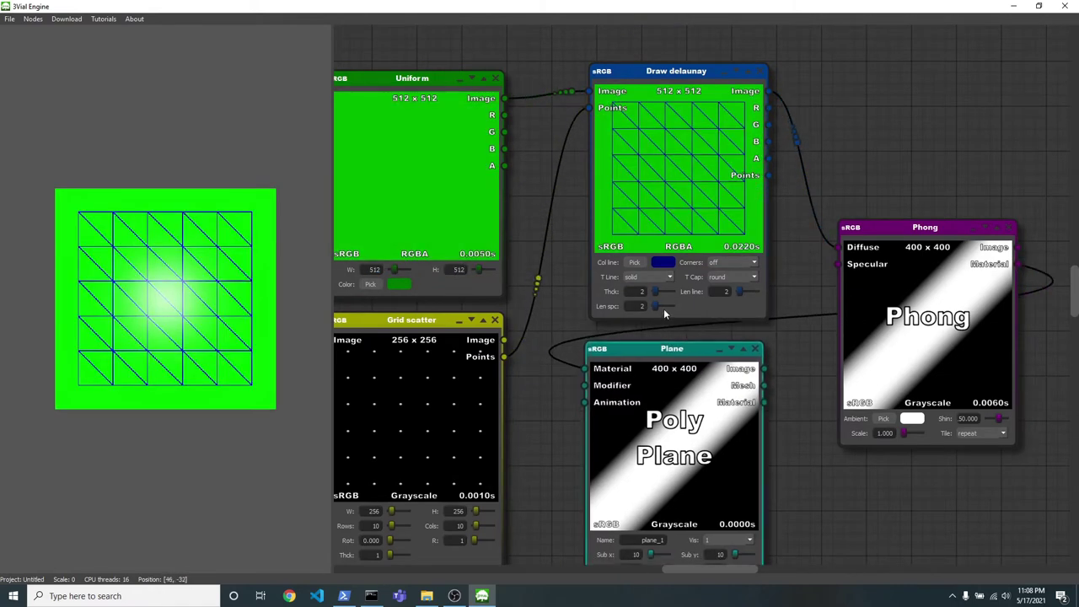
pyautogui.write('4')
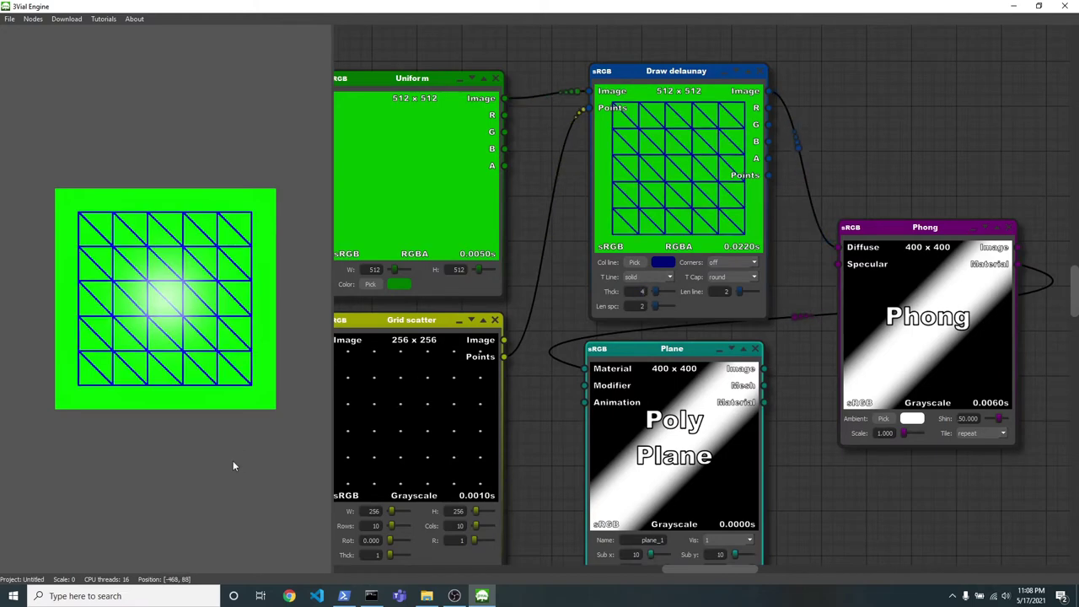
pyautogui.moveTo(233, 460); pyautogui.dragTo(312, 479)
# - Rotate the Grid scatter points to 18.8 so the triangles become irregular
pyautogui.moveTo(539, 394)
pyautogui.mouseDown()
pyautogui.moveTo(539, 469)
pyautogui.moveTo(570, 286)
pyautogui.mouseUp()
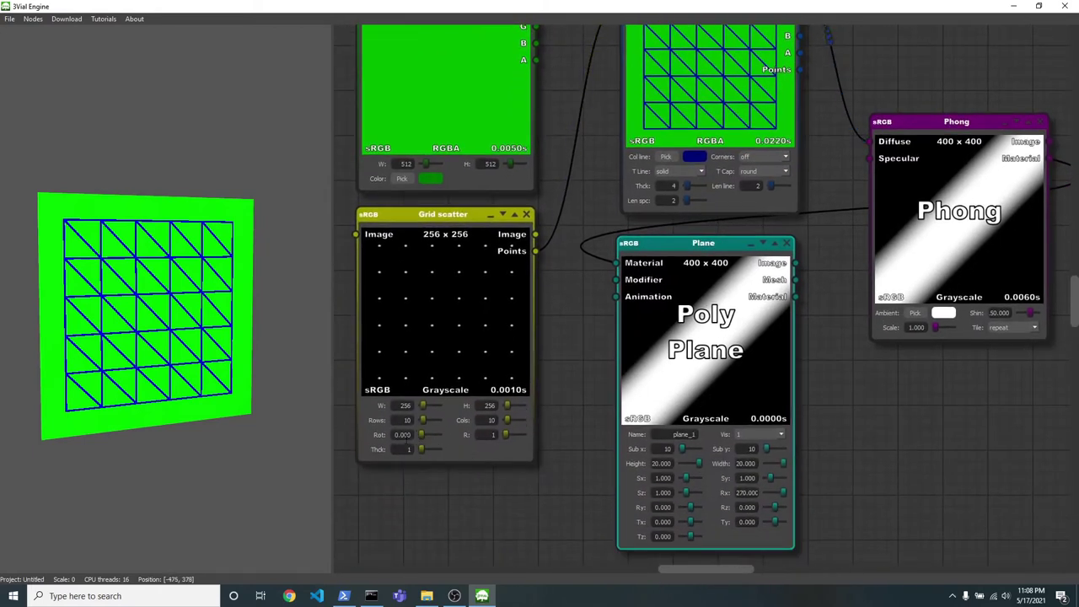
pyautogui.moveTo(424, 439); pyautogui.dragTo(426, 443)
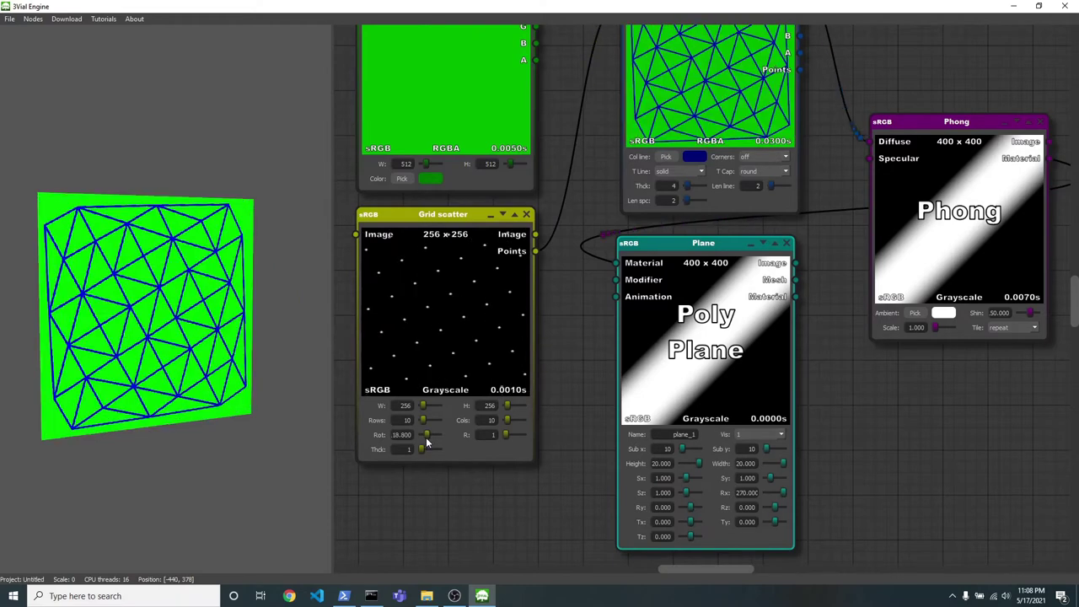
pyautogui.moveTo(944, 370); pyautogui.dragTo(851, 373)
pyautogui.moveTo(806, 338); pyautogui.dragTo(796, 320)
# - Drive the Plane with a Rotation animation about Z only, duration 12559
pyautogui.rightClick(756, 367)
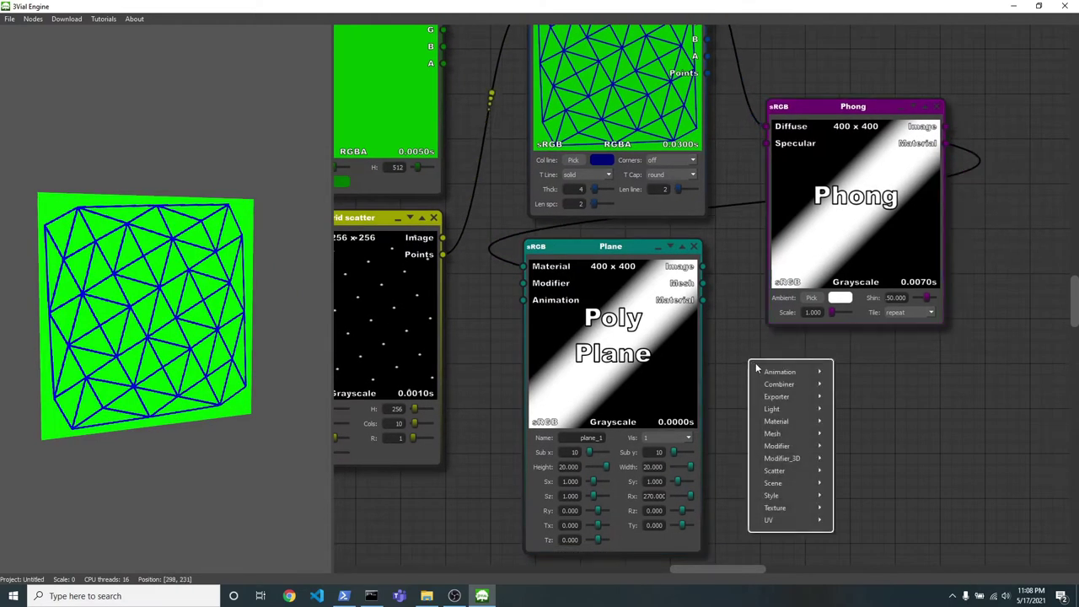
pyautogui.click(855, 372)
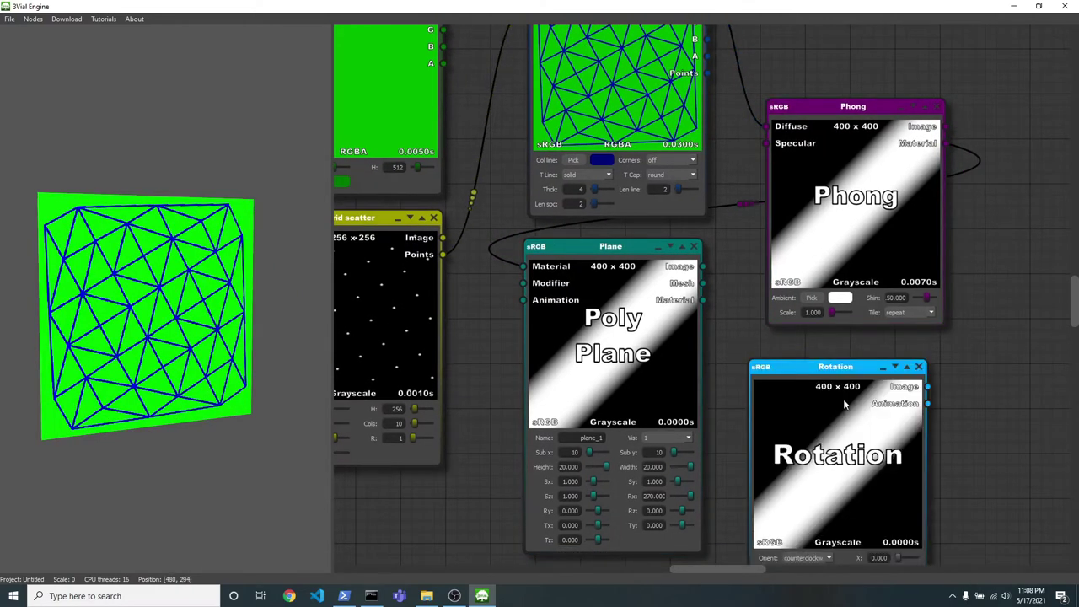
pyautogui.scroll(-1, 984, 372)
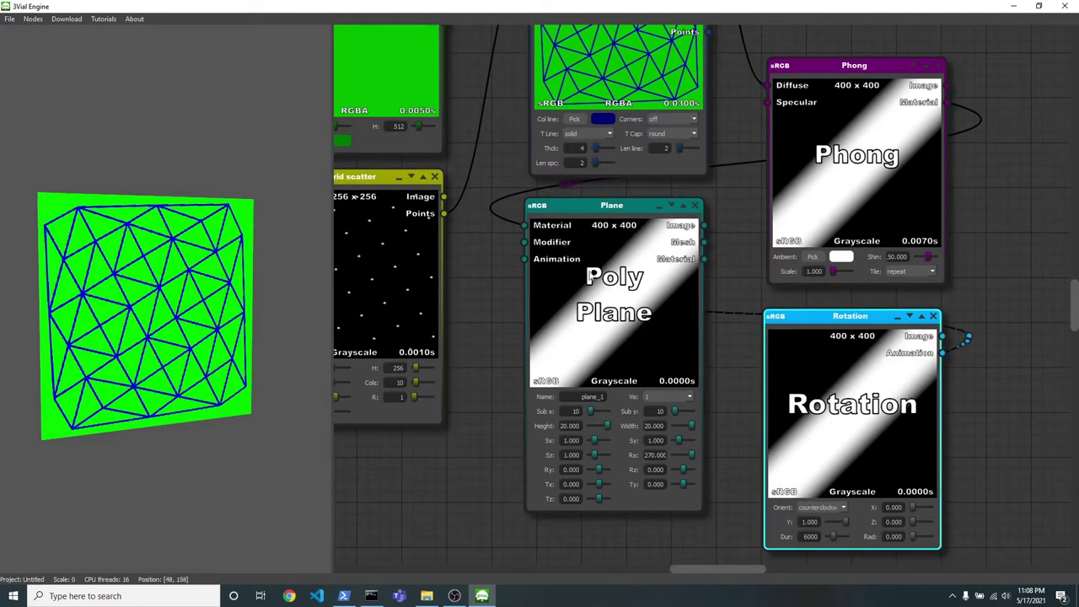
pyautogui.moveTo(519, 265); pyautogui.dragTo(552, 273)
pyautogui.scroll(-2, 974, 407)
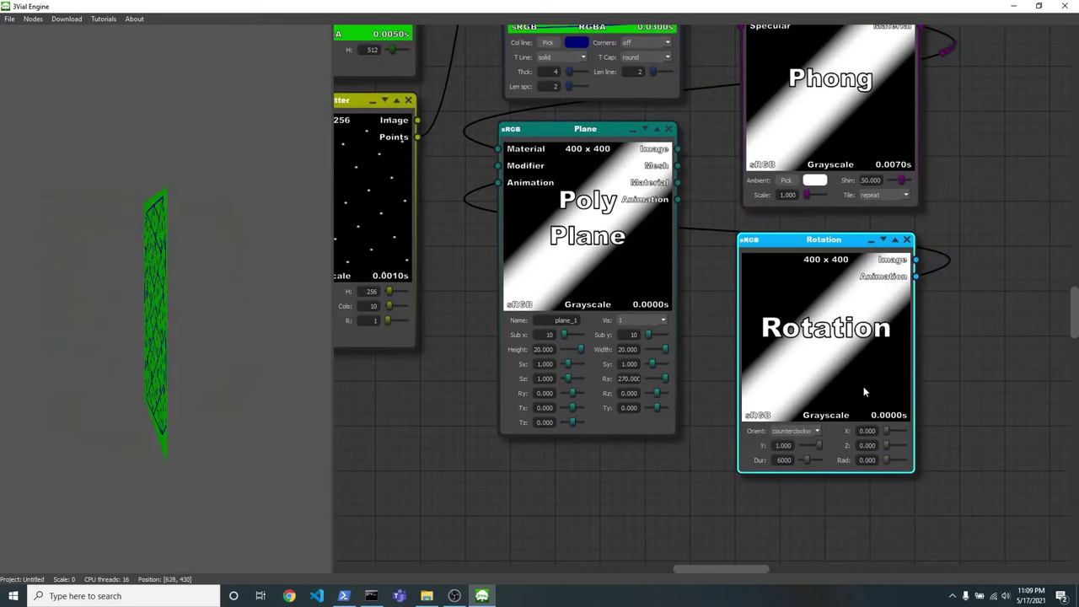
pyautogui.moveTo(885, 452); pyautogui.dragTo(916, 445)
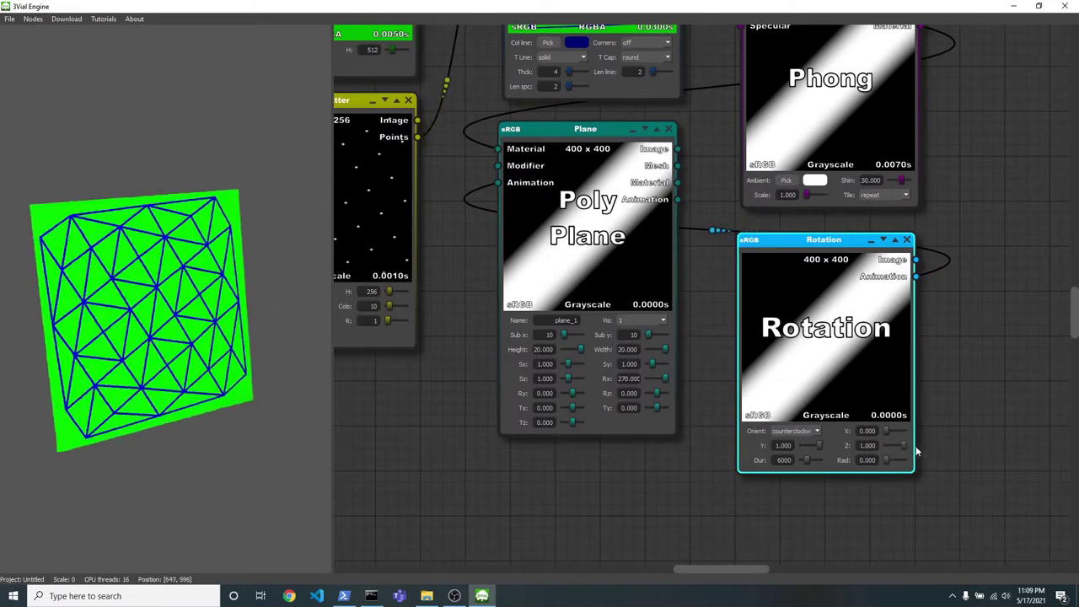
pyautogui.moveTo(817, 445)
pyautogui.mouseDown()
pyautogui.moveTo(764, 444)
pyautogui.moveTo(812, 464)
pyautogui.mouseUp()
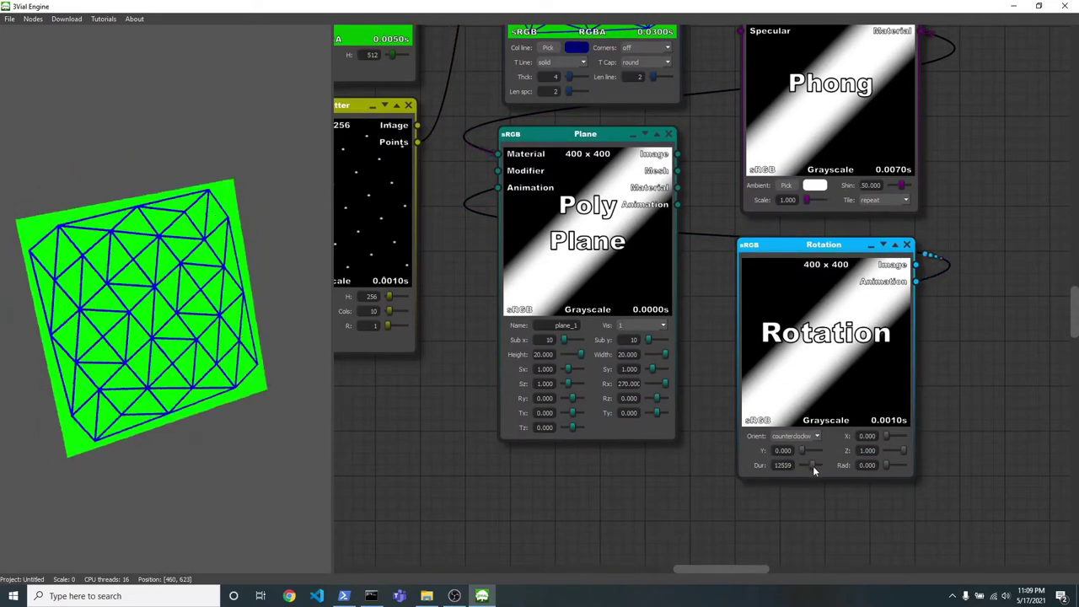
pyautogui.scroll(2, 451, 428)
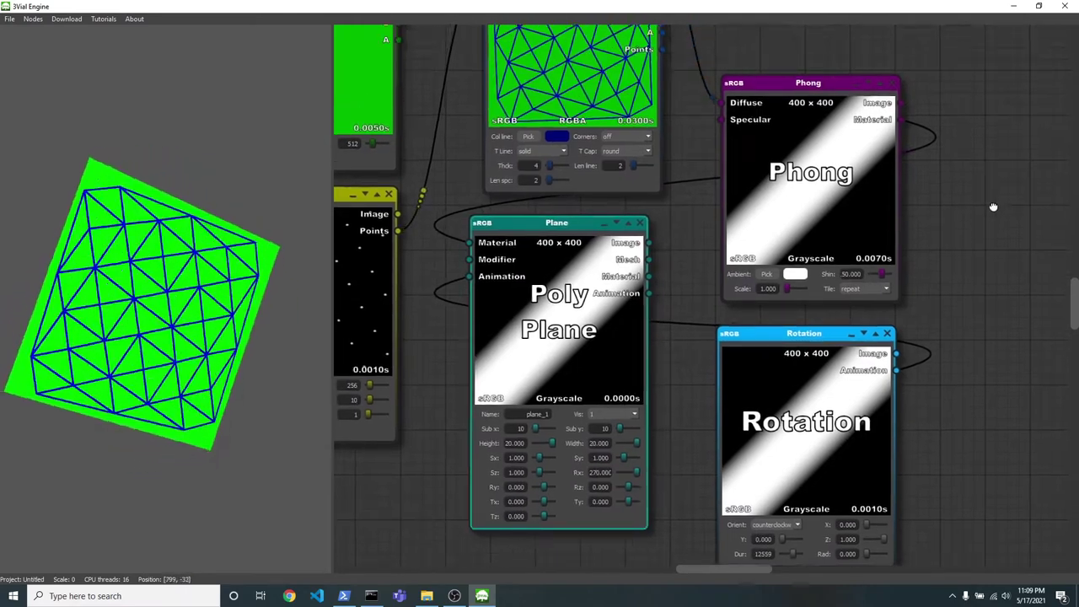
pyautogui.scroll(3, 569, 253)
pyautogui.scroll(3, 573, 142)
# - Swap the grid points for a Poisson disc scatter with radius 16.7 on Draw delaunay
pyautogui.rightClick(567, 133)
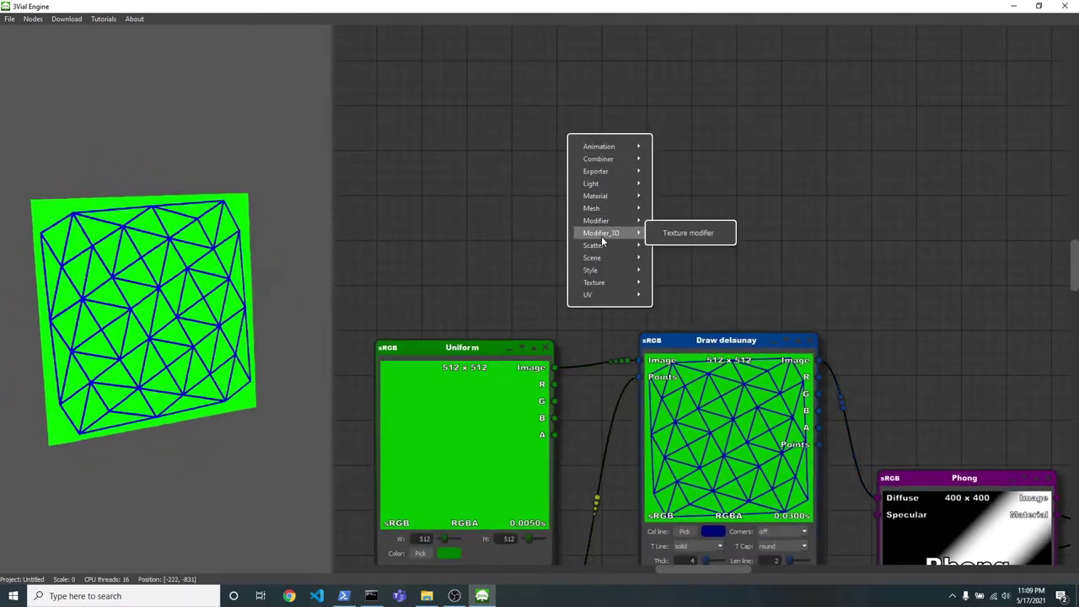
pyautogui.moveTo(603, 245)
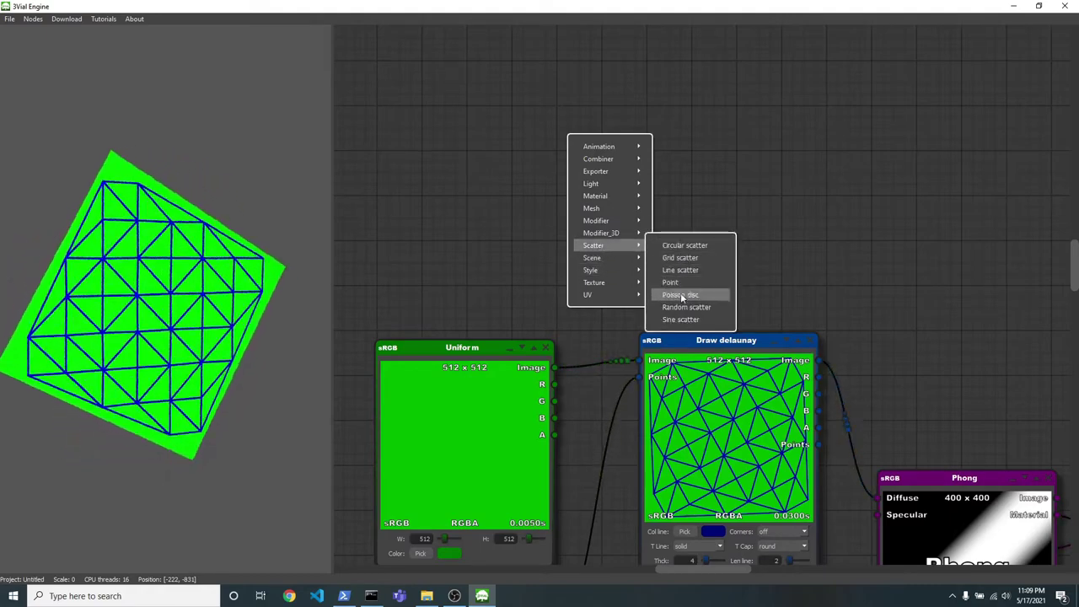
pyautogui.click(680, 294)
pyautogui.moveTo(622, 295); pyautogui.dragTo(521, 151)
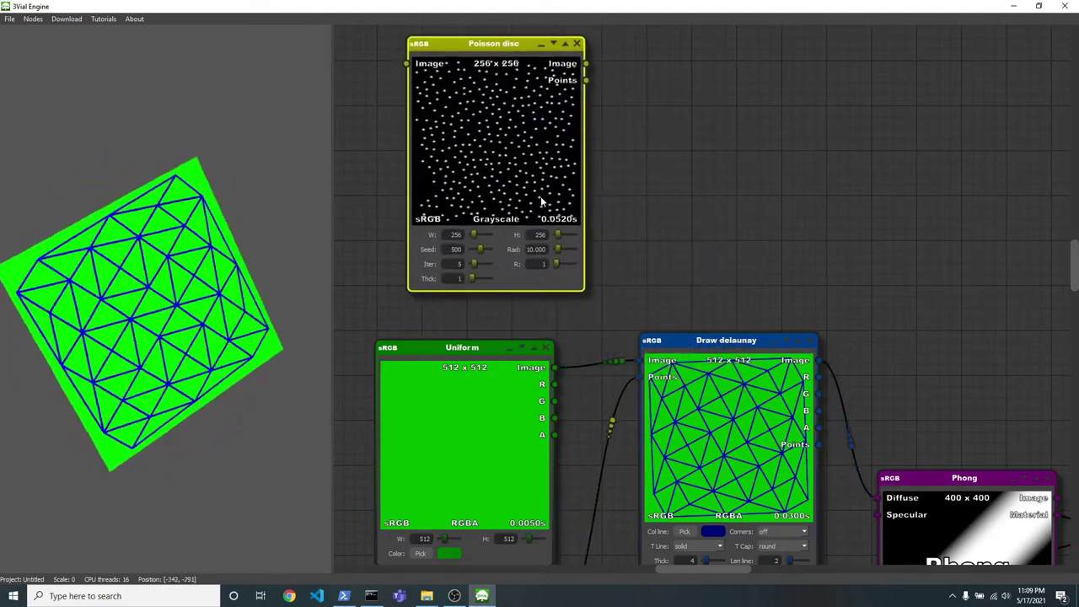
pyautogui.moveTo(558, 253); pyautogui.dragTo(561, 254)
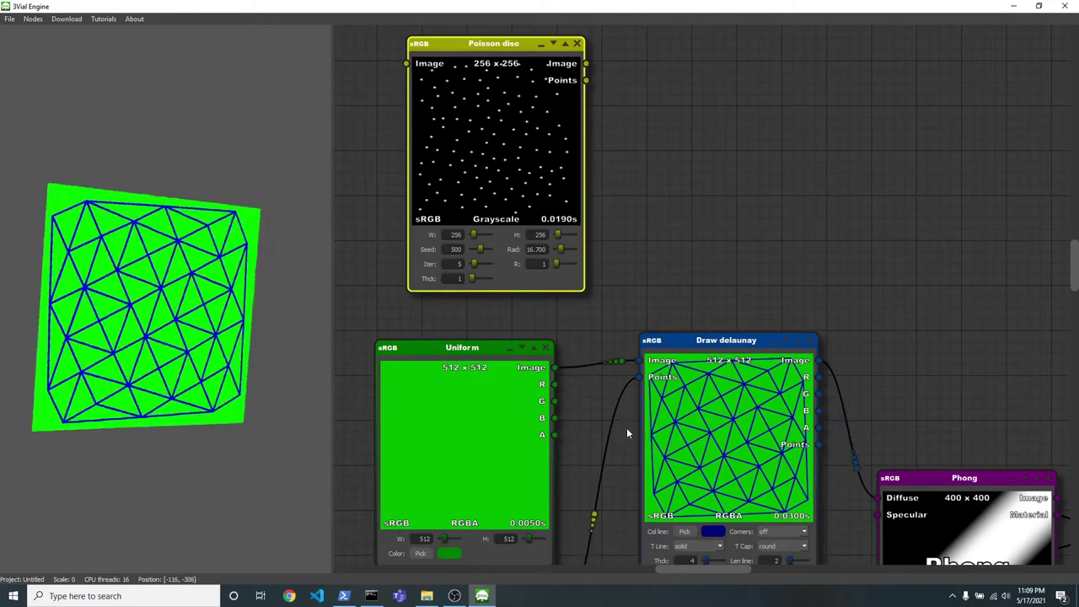
pyautogui.click(595, 411)
pyautogui.moveTo(586, 80); pyautogui.dragTo(638, 376)
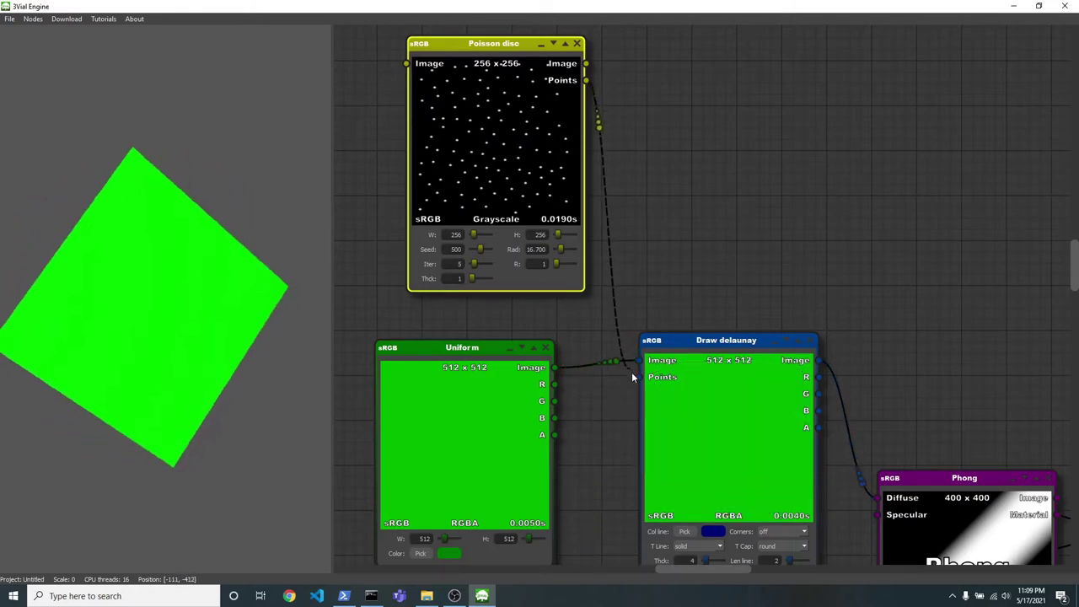
pyautogui.moveTo(715, 244); pyautogui.dragTo(719, 85)
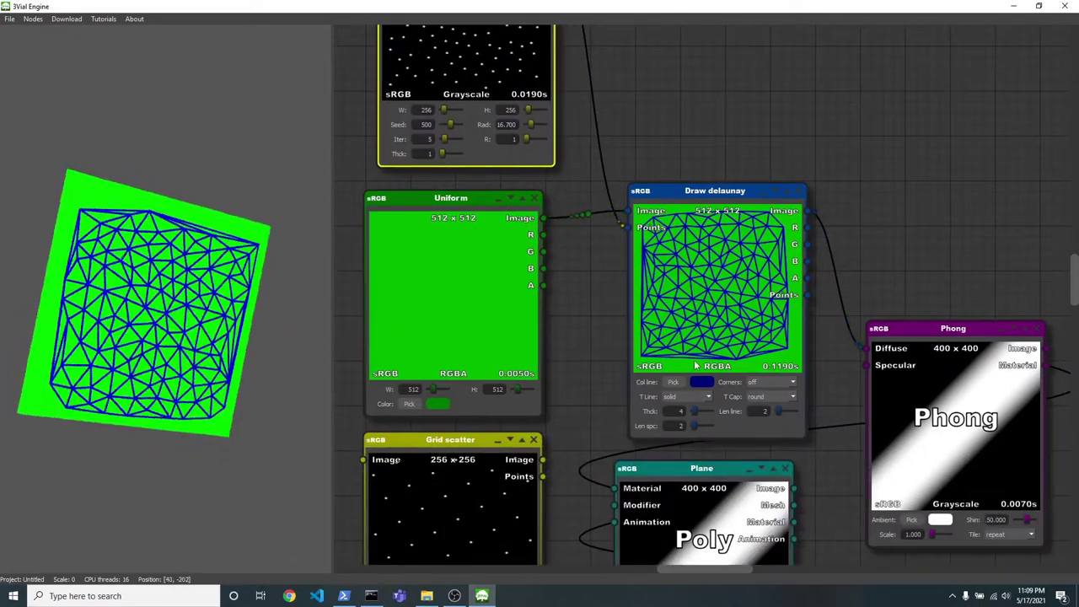
# - Make the triangulation lines dashed with length 2 and spacing 3
pyautogui.click(673, 397)
pyautogui.click(674, 410)
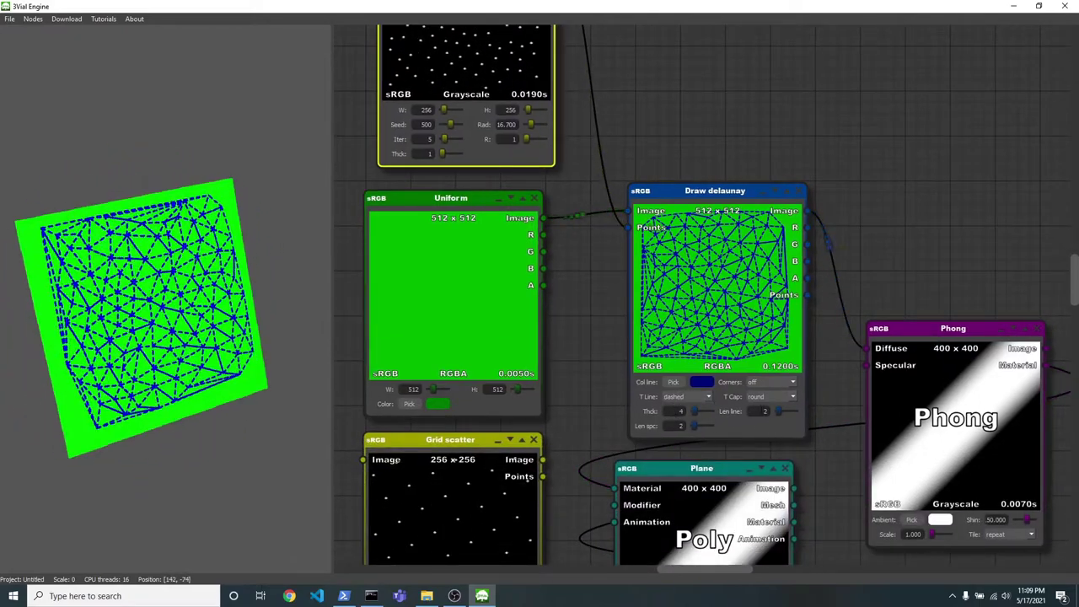
pyautogui.write('4')
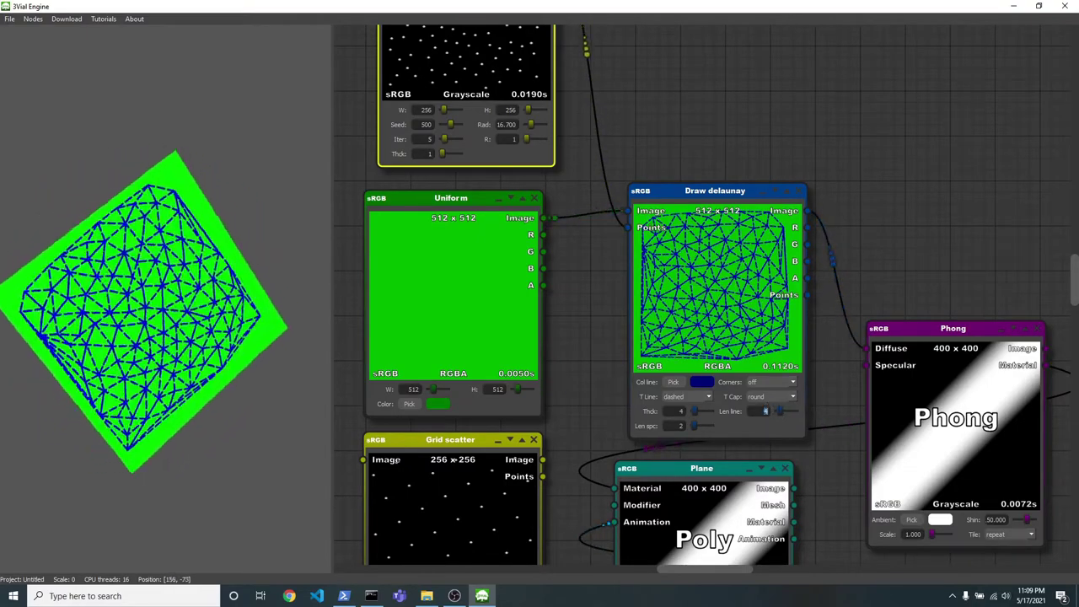
pyautogui.write('7')
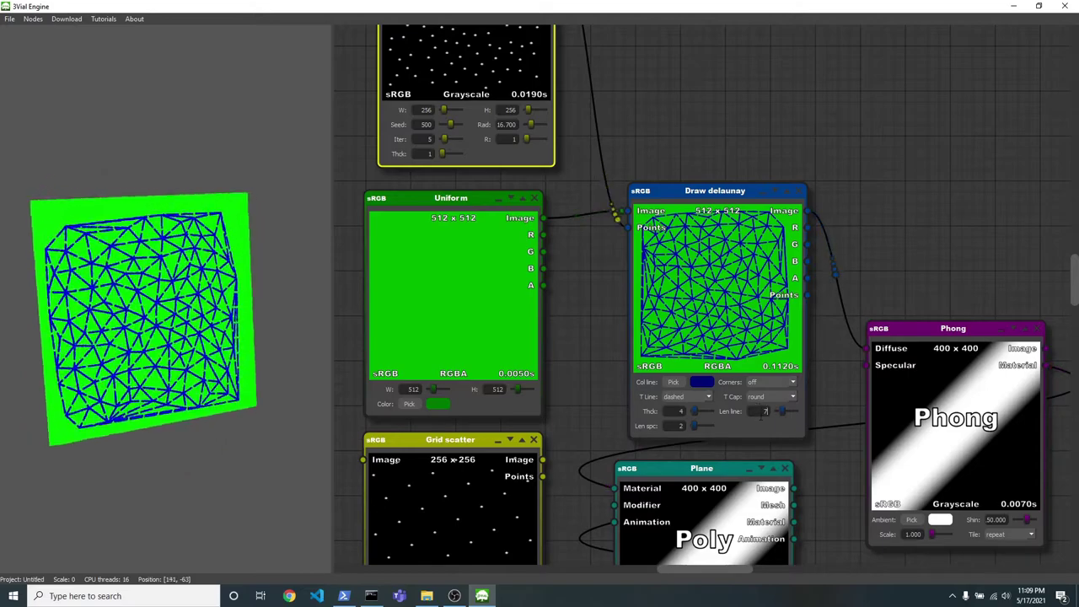
pyautogui.write('2')
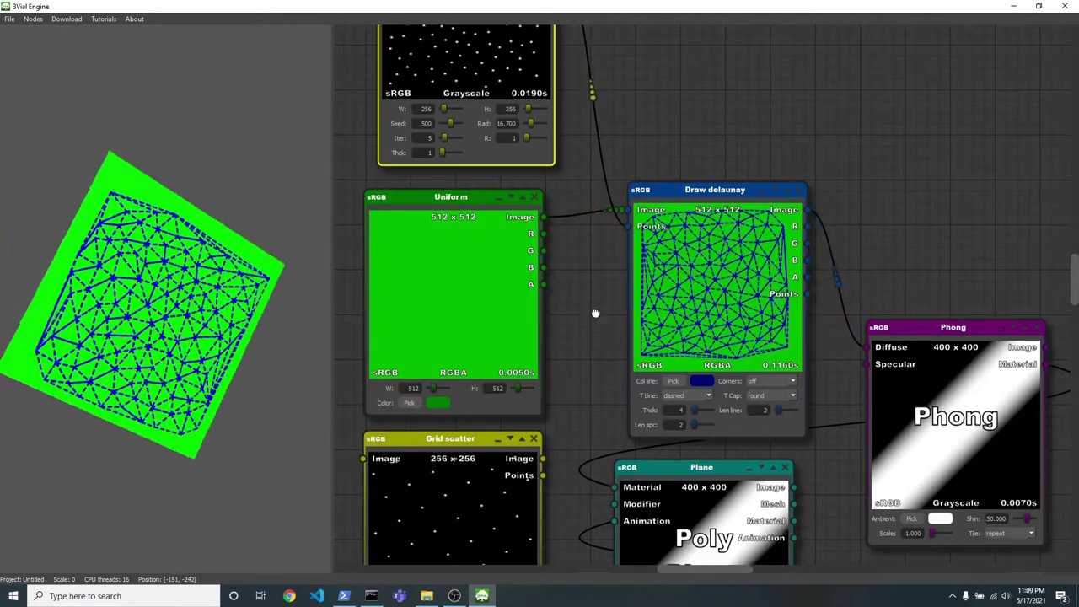
pyautogui.moveTo(595, 311); pyautogui.dragTo(611, 260, button='middle')
pyautogui.click(698, 375)
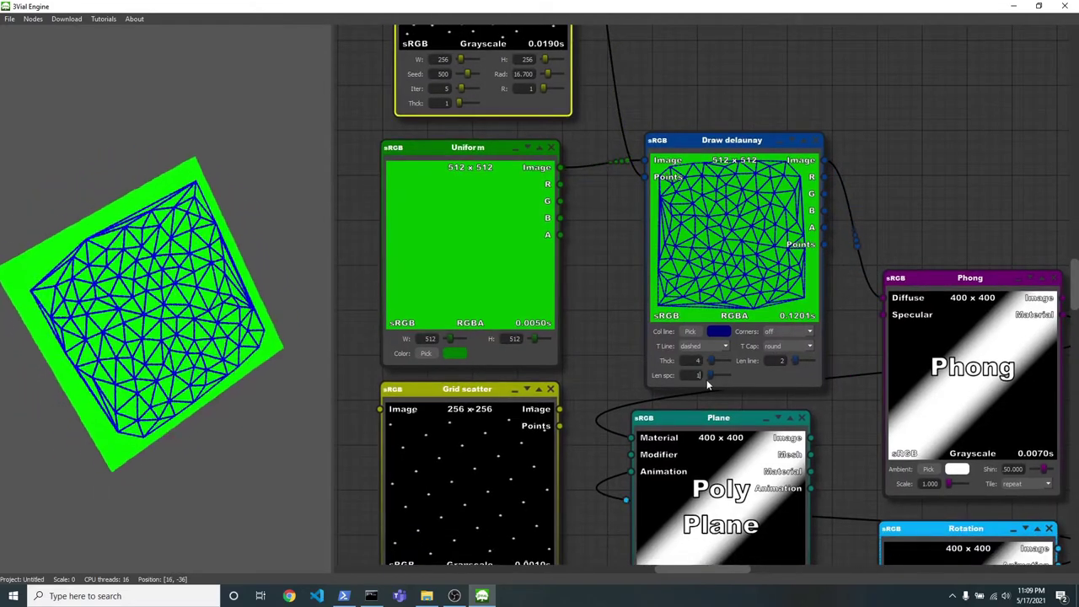
pyautogui.write('1')
pyautogui.write('3')
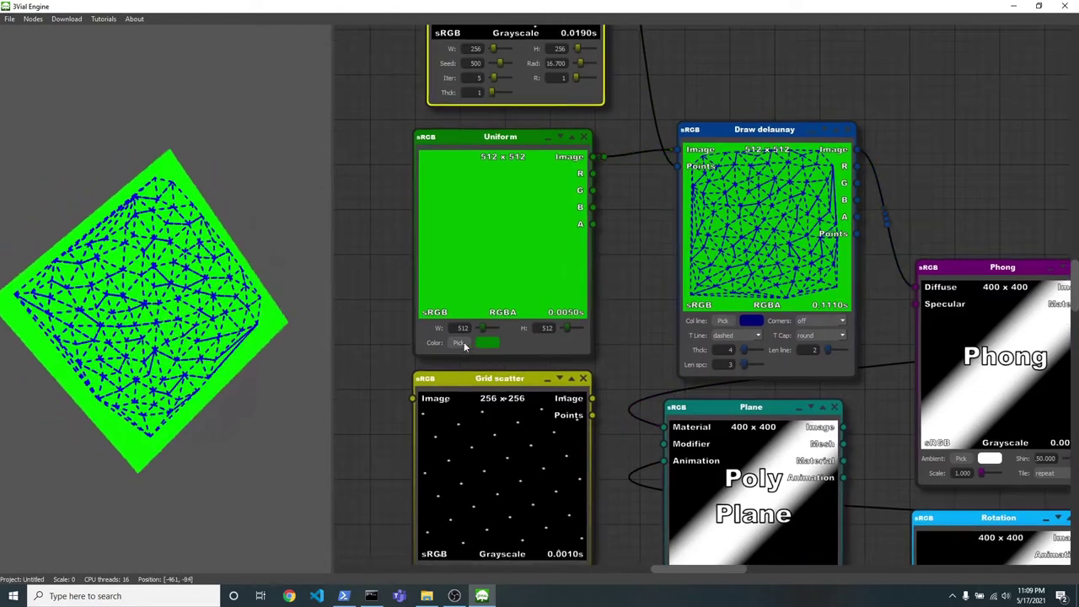
# - Set the Uniform background to light cyan and the triangulation lines to teal
pyautogui.click(459, 342)
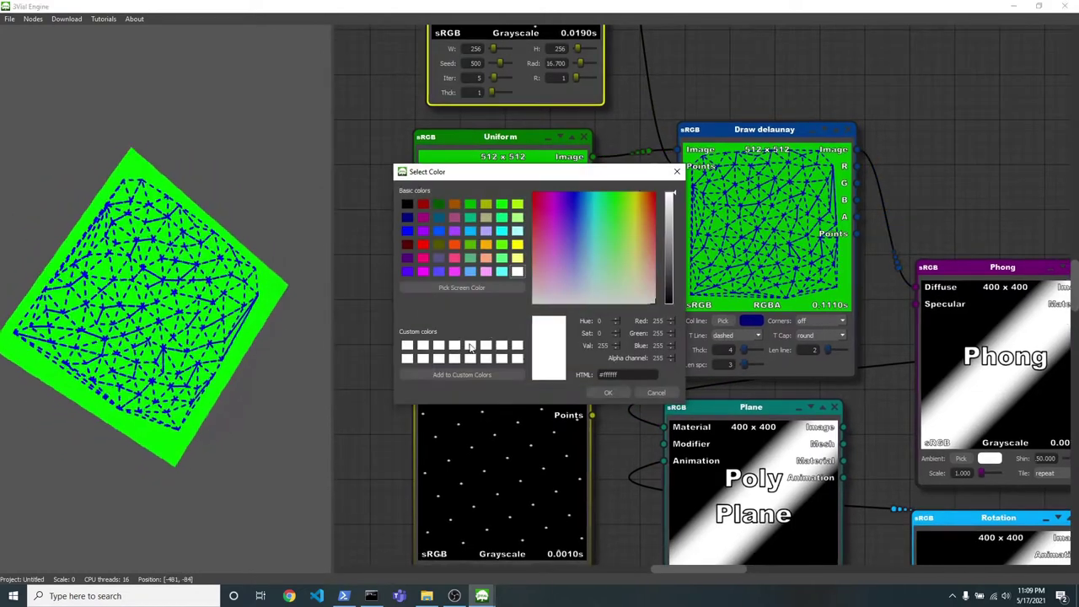
pyautogui.click(593, 229)
pyautogui.click(623, 389)
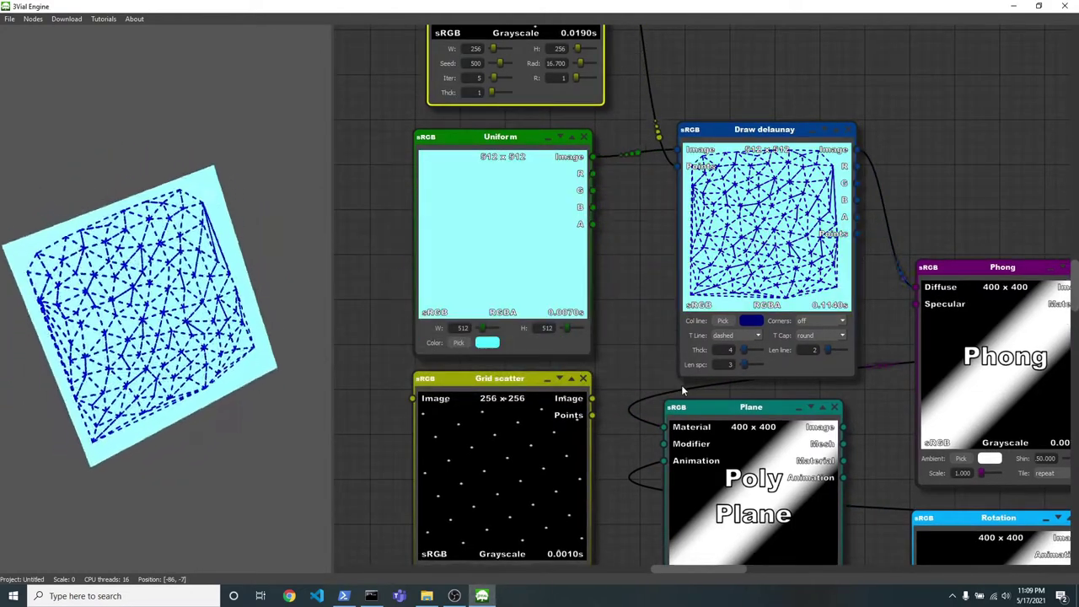
pyautogui.click(722, 324)
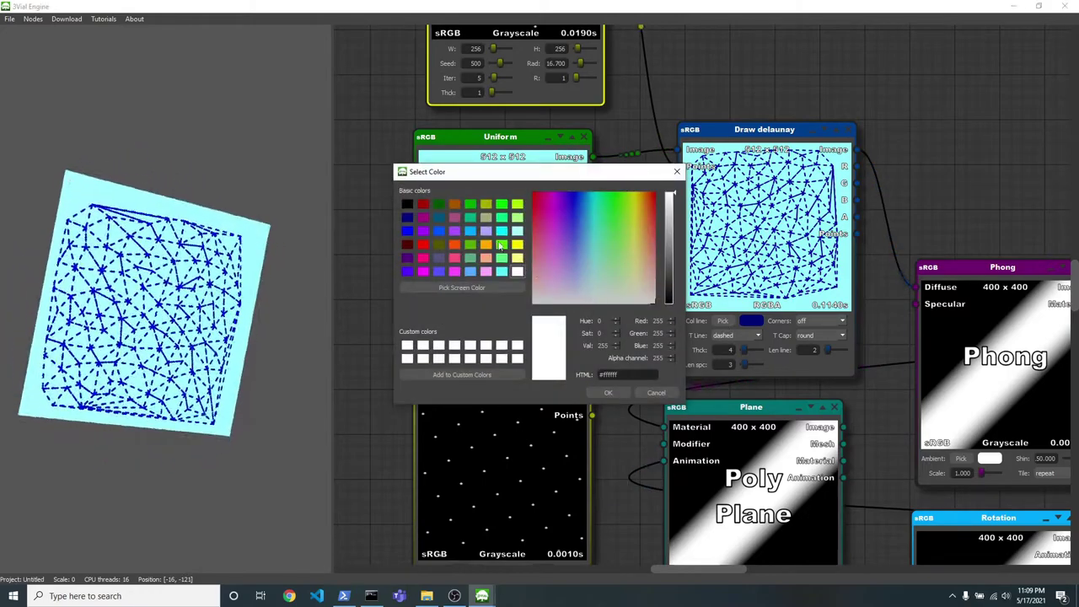
pyautogui.click(439, 230)
pyautogui.click(607, 391)
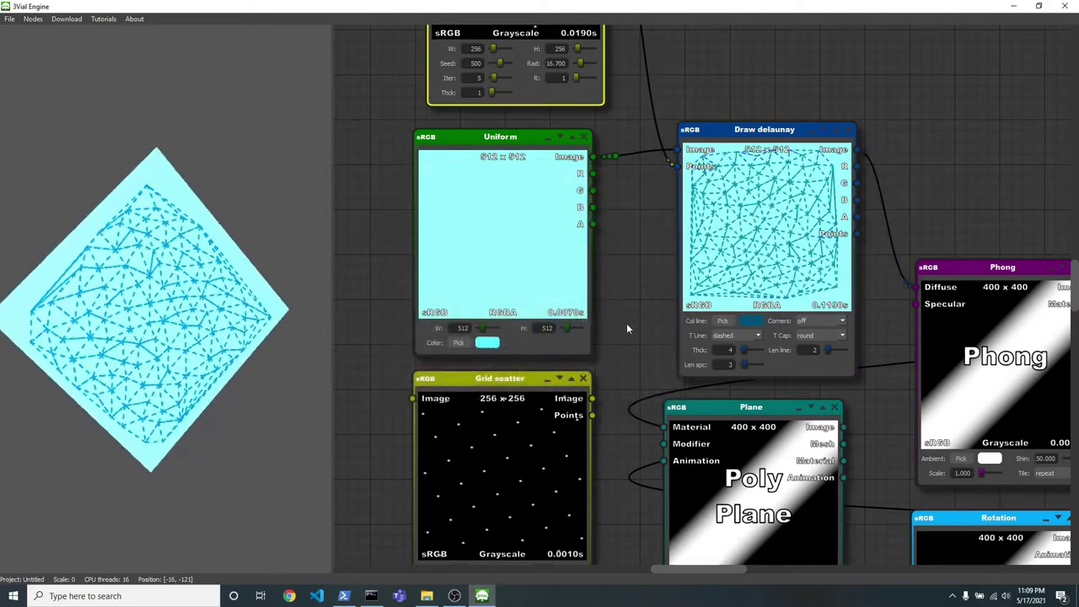
# - Add a first Line scatter node at Y pos -0.440
pyautogui.scroll(3, 773, 84)
pyautogui.rightClick(643, 150)
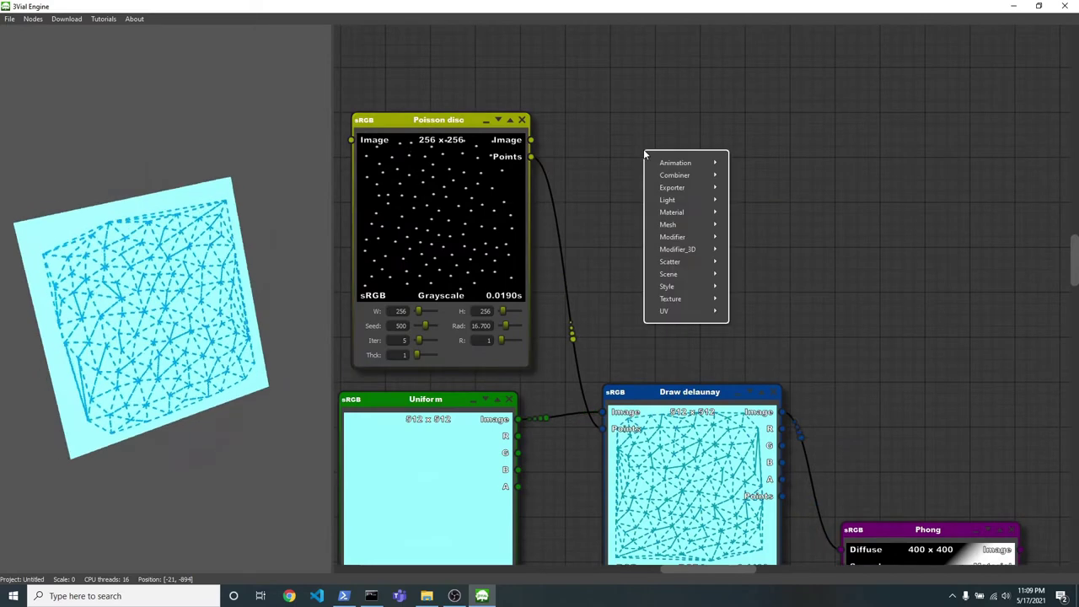
pyautogui.moveTo(669, 261)
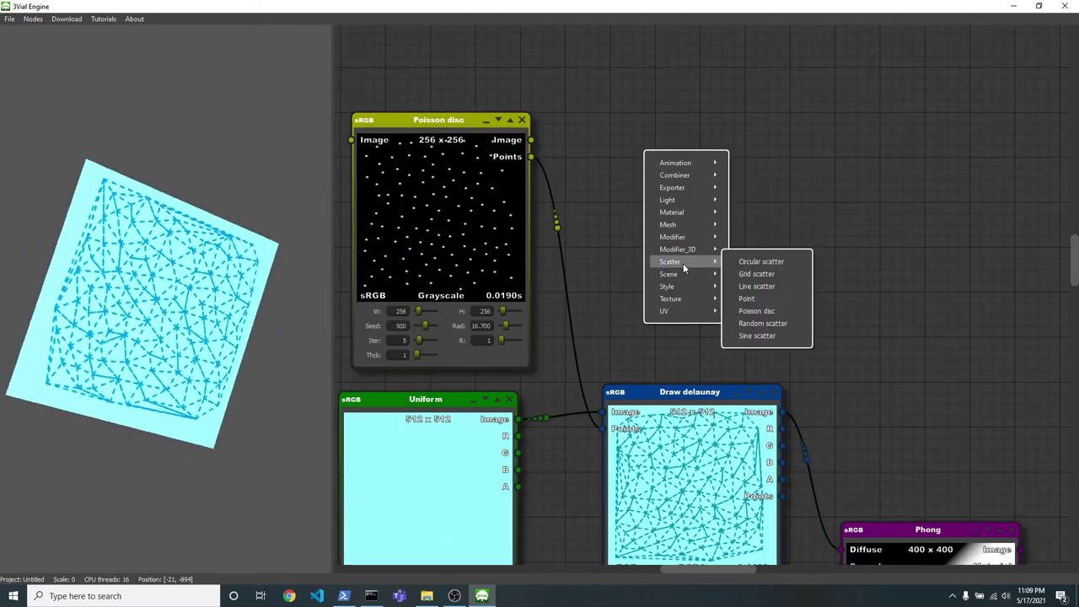
pyautogui.click(774, 286)
pyautogui.moveTo(704, 219); pyautogui.dragTo(679, 193)
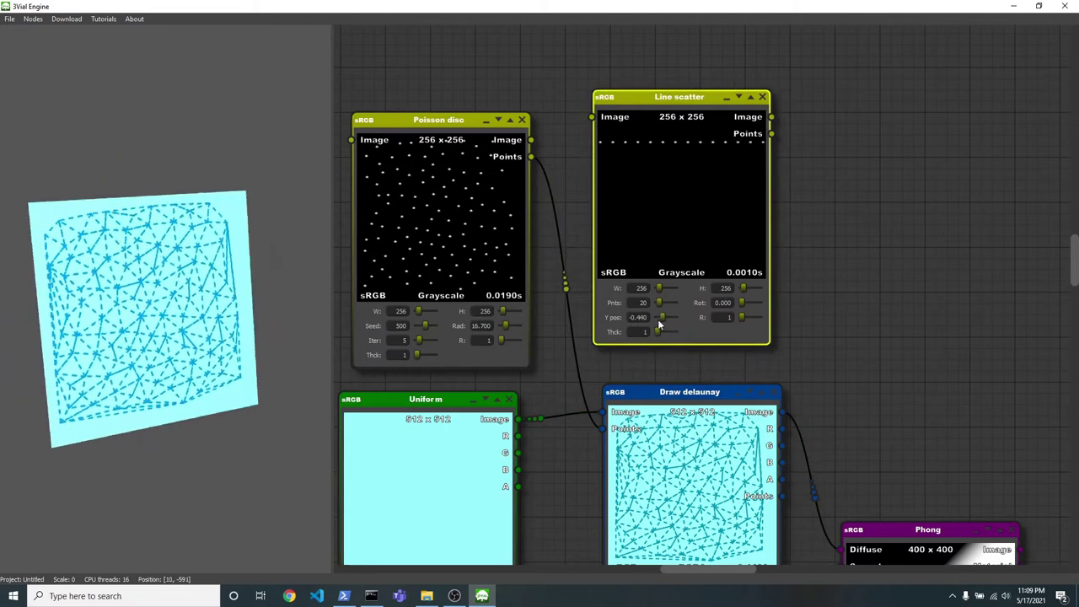
# - Add a second Line scatter beside it and raise its Y pos to 0.120
pyautogui.rightClick(837, 185)
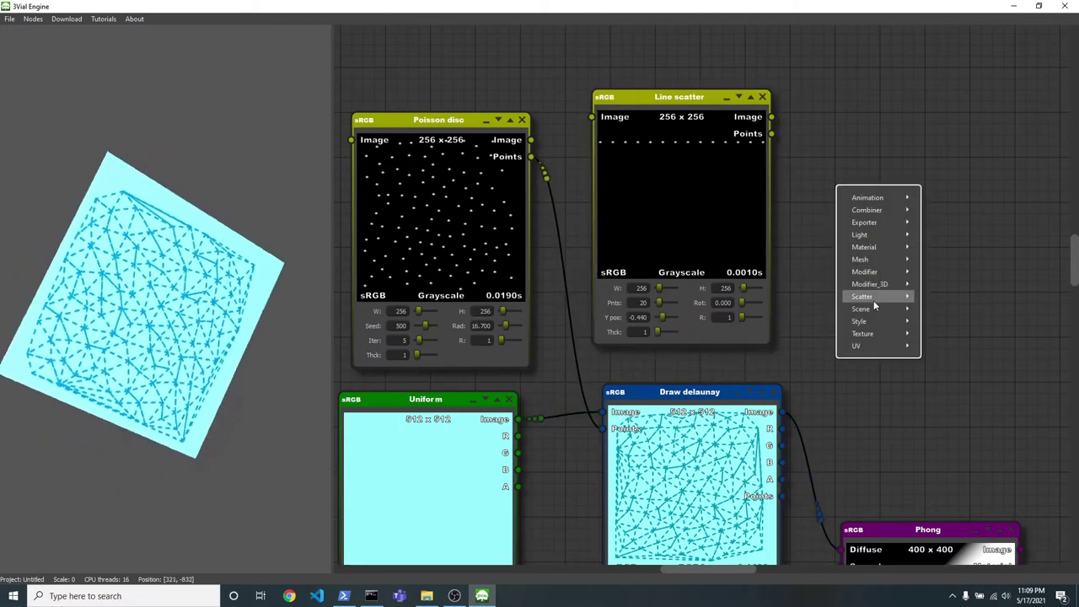
pyautogui.moveTo(862, 296)
pyautogui.click(969, 328)
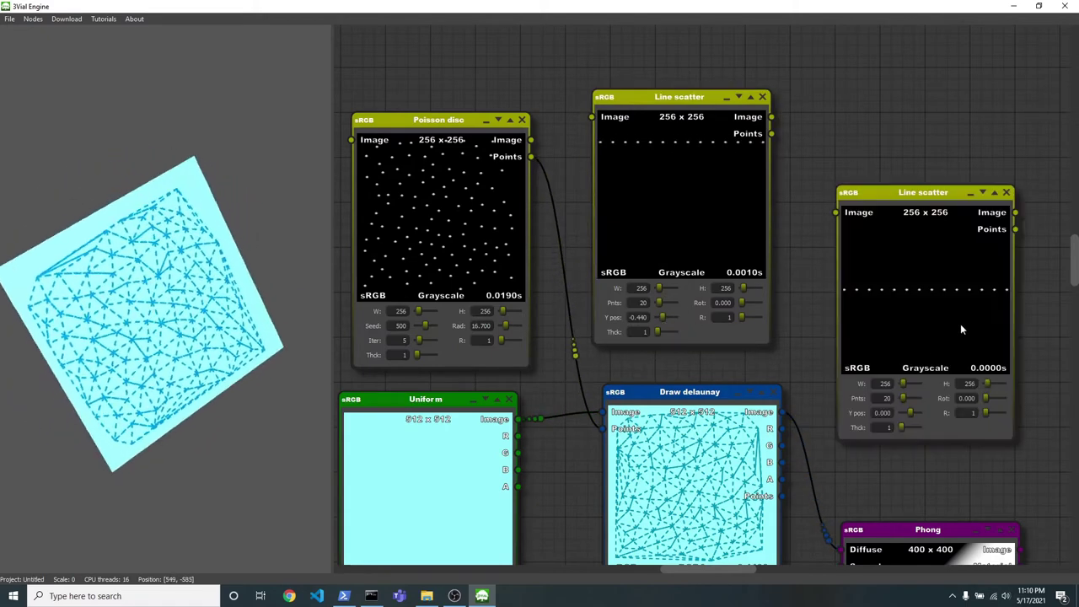
pyautogui.moveTo(911, 285); pyautogui.dragTo(881, 190)
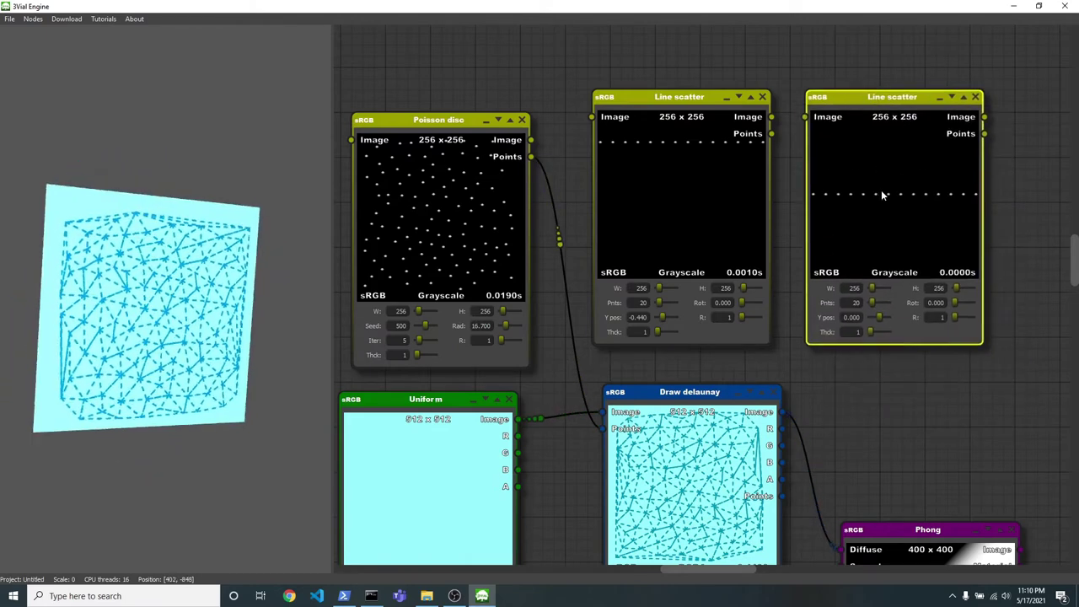
pyautogui.moveTo(876, 318); pyautogui.dragTo(895, 367)
pyautogui.moveTo(904, 223); pyautogui.dragTo(840, 163, button='middle')
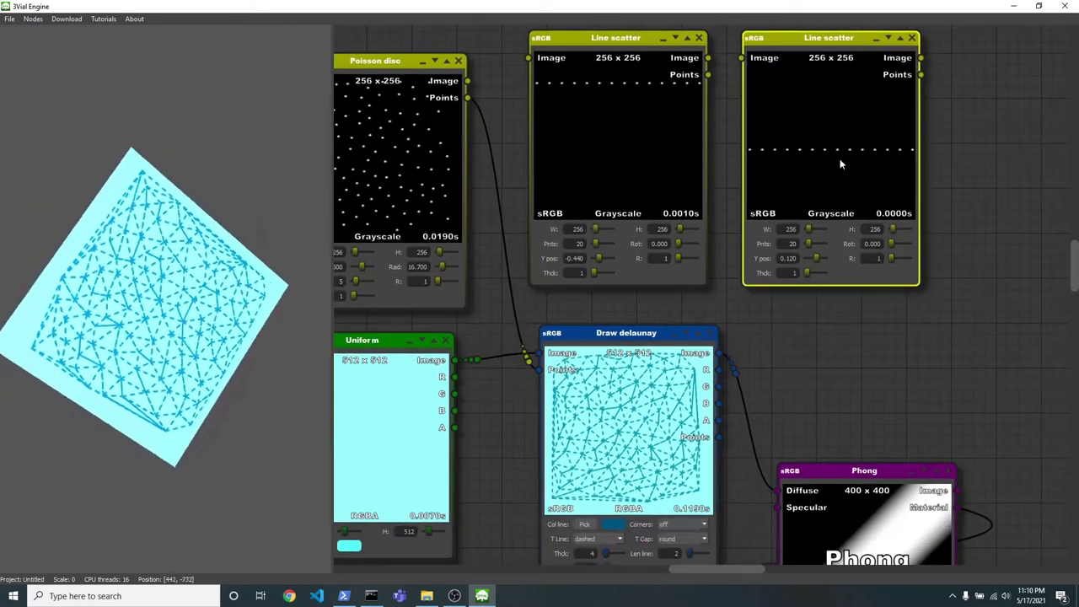
pyautogui.moveTo(840, 163); pyautogui.dragTo(860, 109)
pyautogui.moveTo(852, 299); pyautogui.dragTo(758, 303, button='middle')
pyautogui.rightClick(720, 299)
pyautogui.moveTo(751, 325)
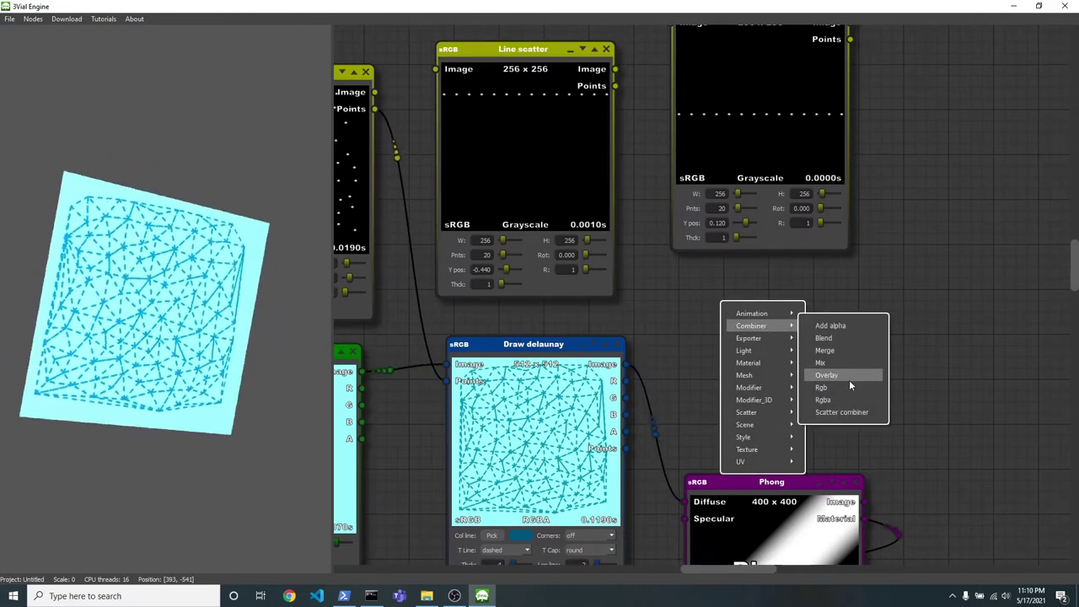
# - Add a Scatter combiner and wire both Line scatters' points into it
pyautogui.click(841, 412)
pyautogui.moveTo(792, 368); pyautogui.dragTo(762, 337)
pyautogui.moveTo(769, 111); pyautogui.dragTo(783, 74)
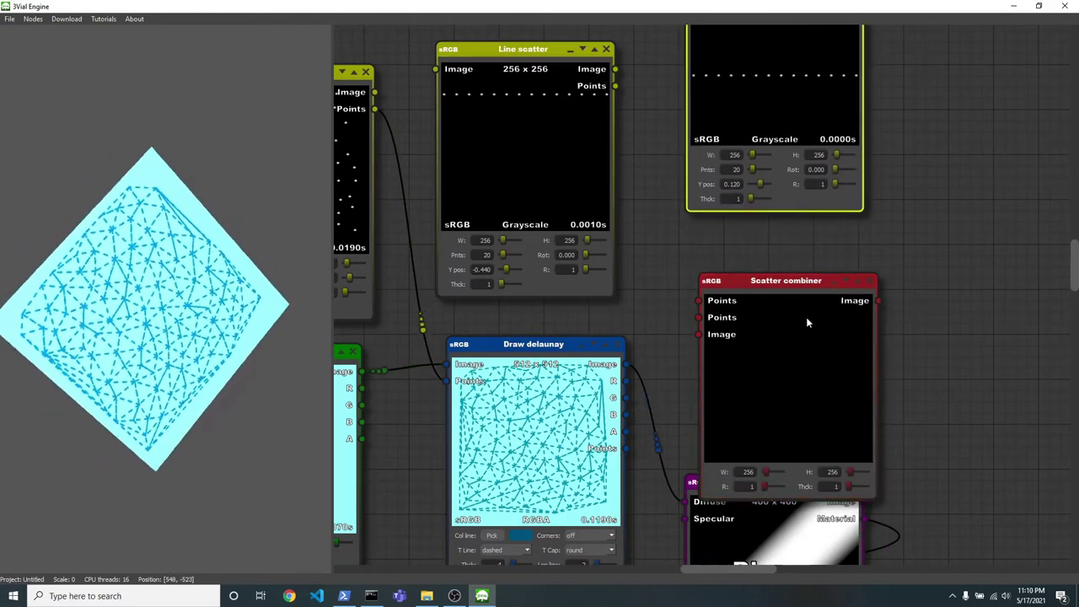
pyautogui.moveTo(805, 317); pyautogui.dragTo(788, 273)
pyautogui.moveTo(942, 230); pyautogui.dragTo(933, 315, button='middle')
pyautogui.moveTo(605, 171)
pyautogui.mouseDown()
pyautogui.moveTo(669, 344)
pyautogui.moveTo(855, 86)
pyautogui.mouseUp()
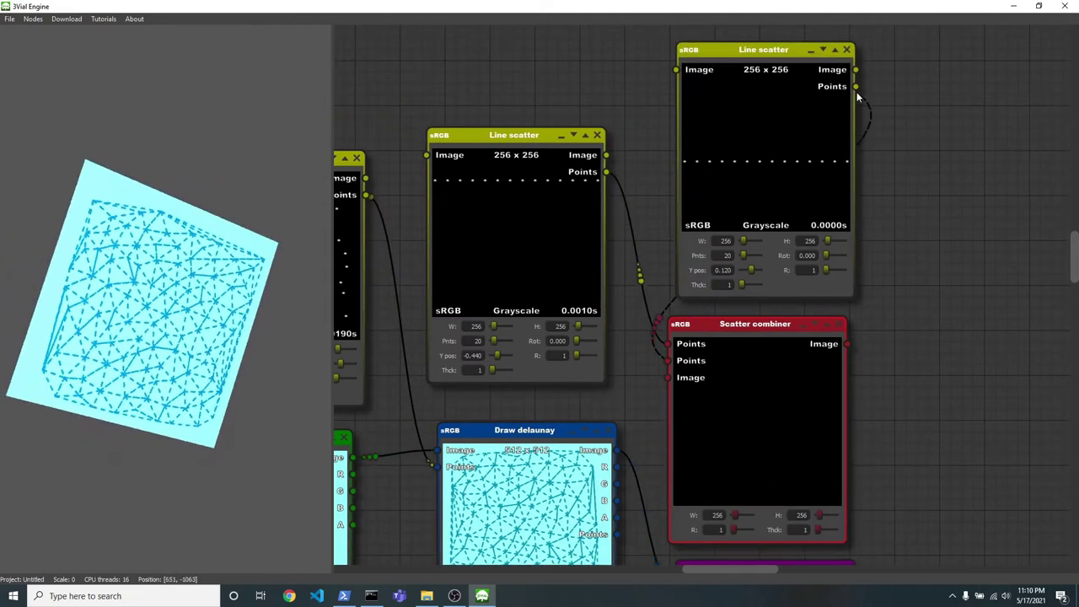
# - Replace the Poisson disc points on Draw delaunay with the combiner's output
pyautogui.moveTo(908, 281); pyautogui.dragTo(992, 142, button='middle')
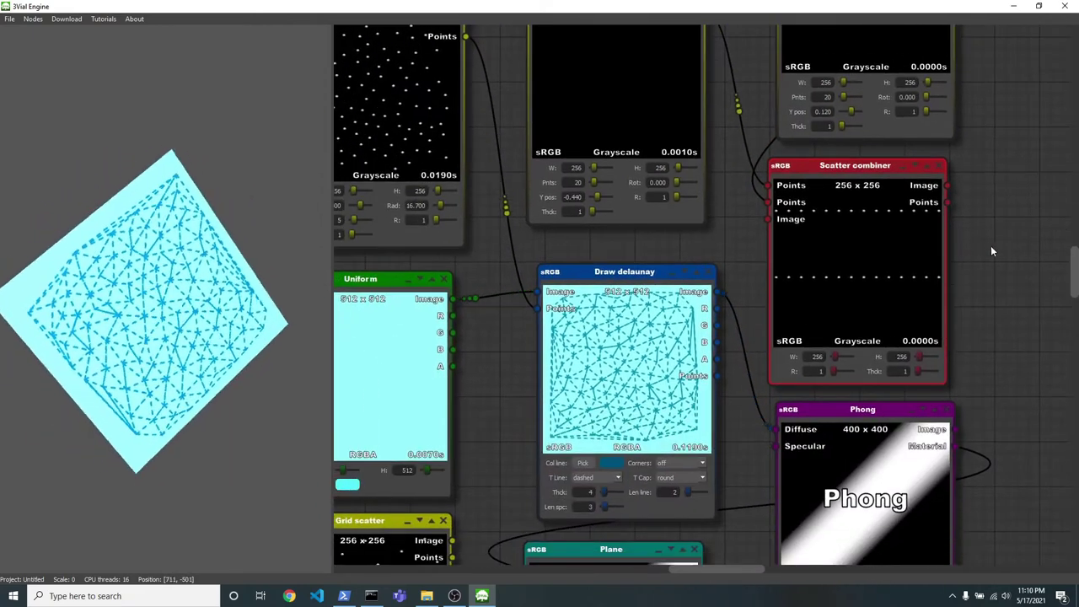
pyautogui.moveTo(991, 250)
pyautogui.mouseDown(button='middle')
pyautogui.moveTo(956, 193)
pyautogui.moveTo(937, 194)
pyautogui.moveTo(1033, 207)
pyautogui.mouseUp(button='middle')
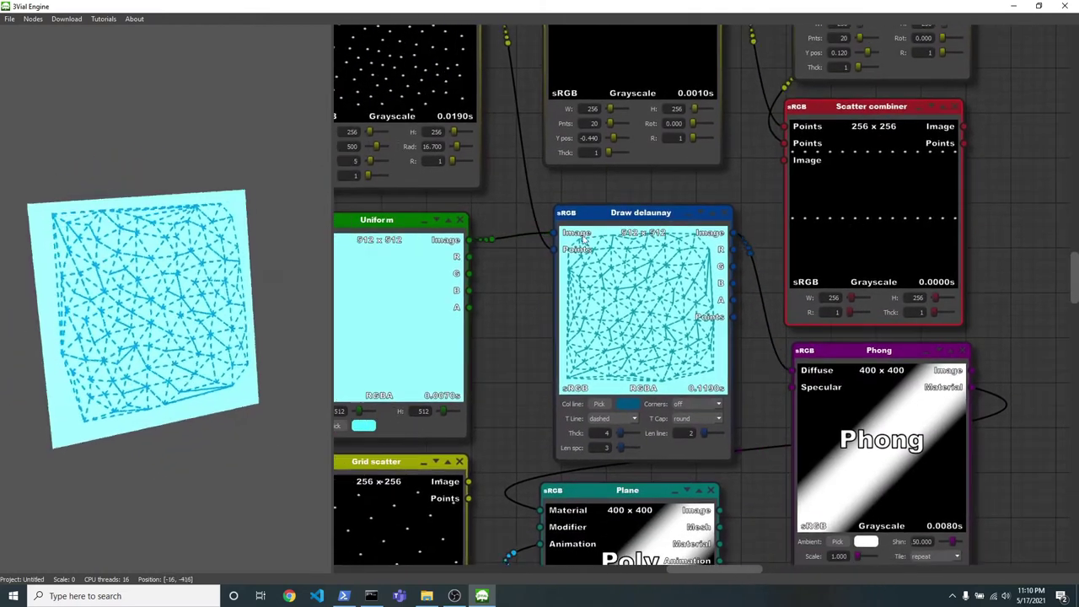
pyautogui.moveTo(584, 245); pyautogui.dragTo(524, 197)
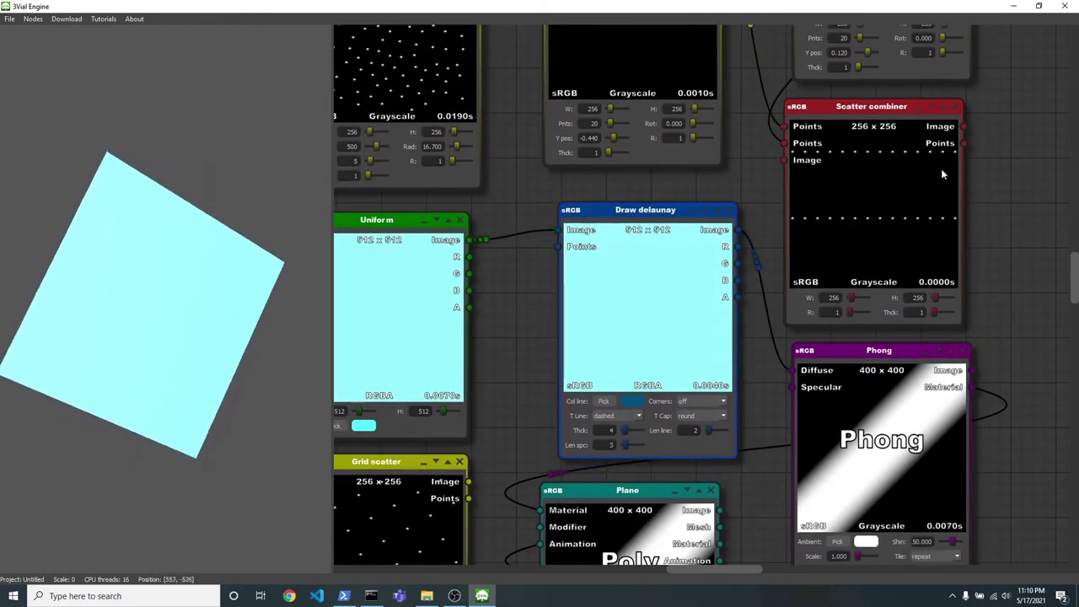
pyautogui.moveTo(962, 143); pyautogui.dragTo(562, 246)
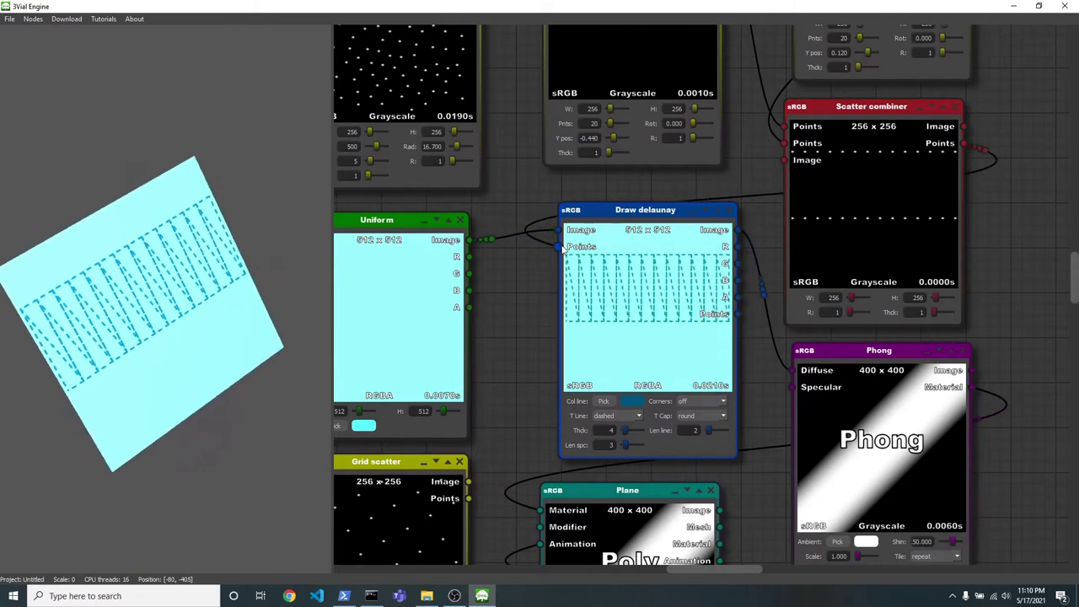
pyautogui.moveTo(665, 184)
pyautogui.mouseDown(button='middle')
pyautogui.moveTo(555, 211)
pyautogui.moveTo(584, 331)
pyautogui.mouseUp(button='middle')
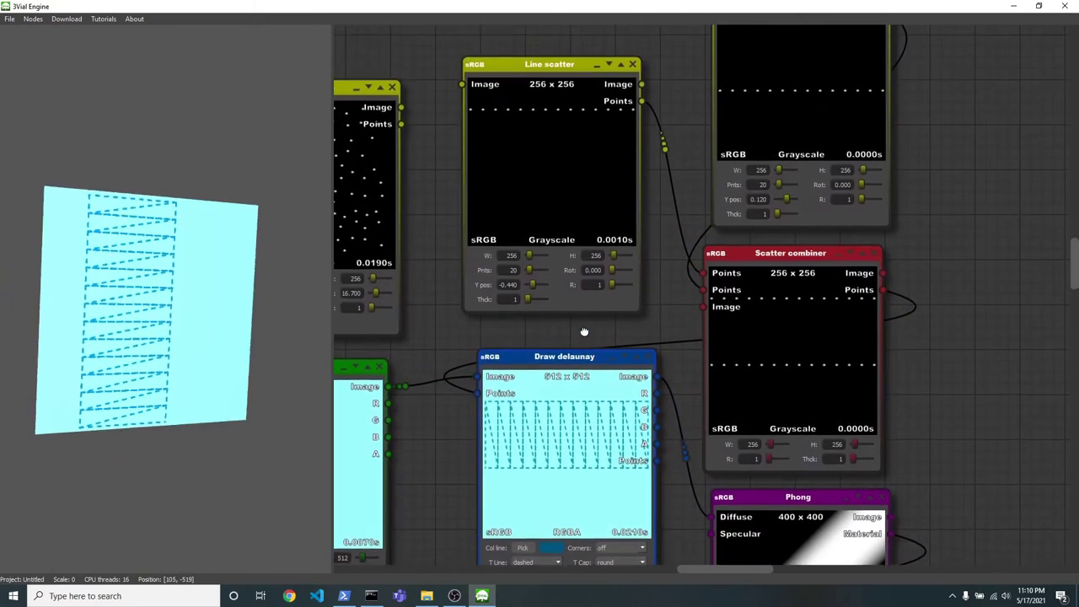
# - Set the second Line scatter to Y pos 0.400 and rotation 18
pyautogui.scroll(2, 982, 309)
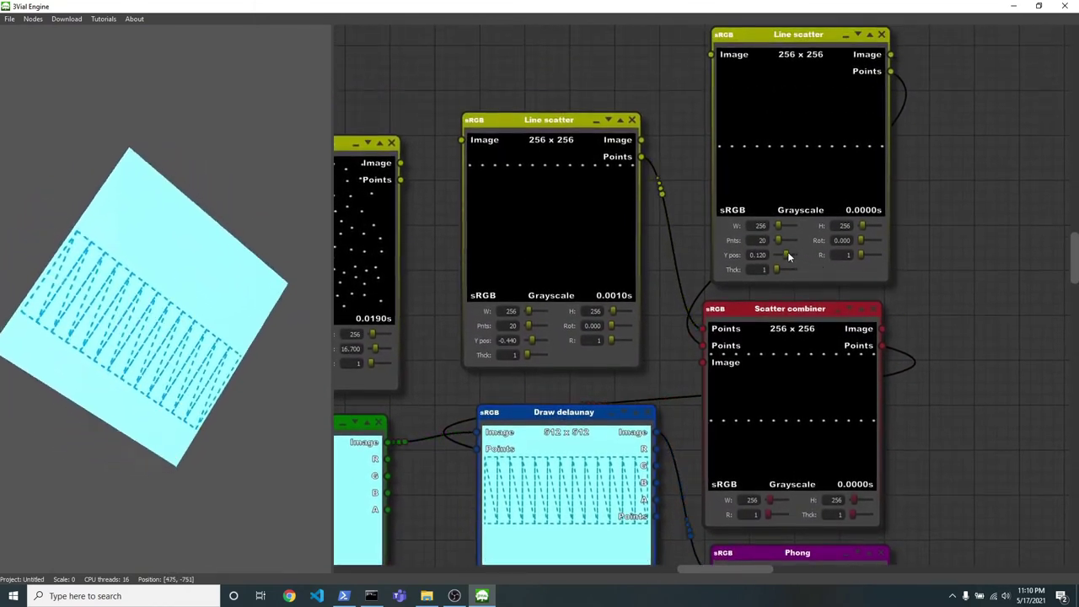
pyautogui.moveTo(788, 256); pyautogui.dragTo(794, 258)
pyautogui.moveTo(862, 242); pyautogui.dragTo(863, 240)
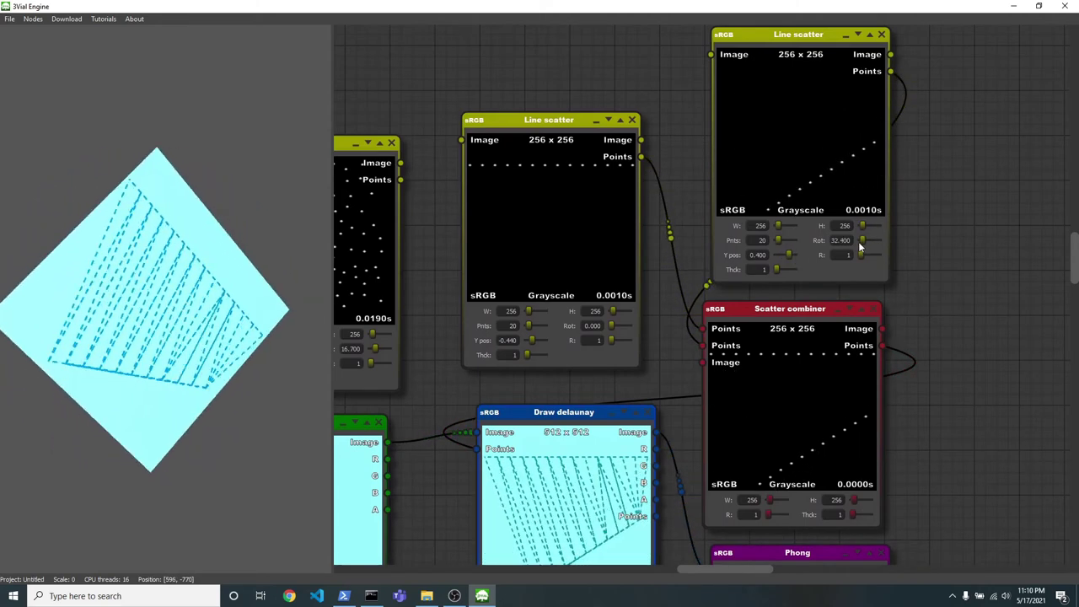
pyautogui.moveTo(953, 296); pyautogui.dragTo(1014, 65)
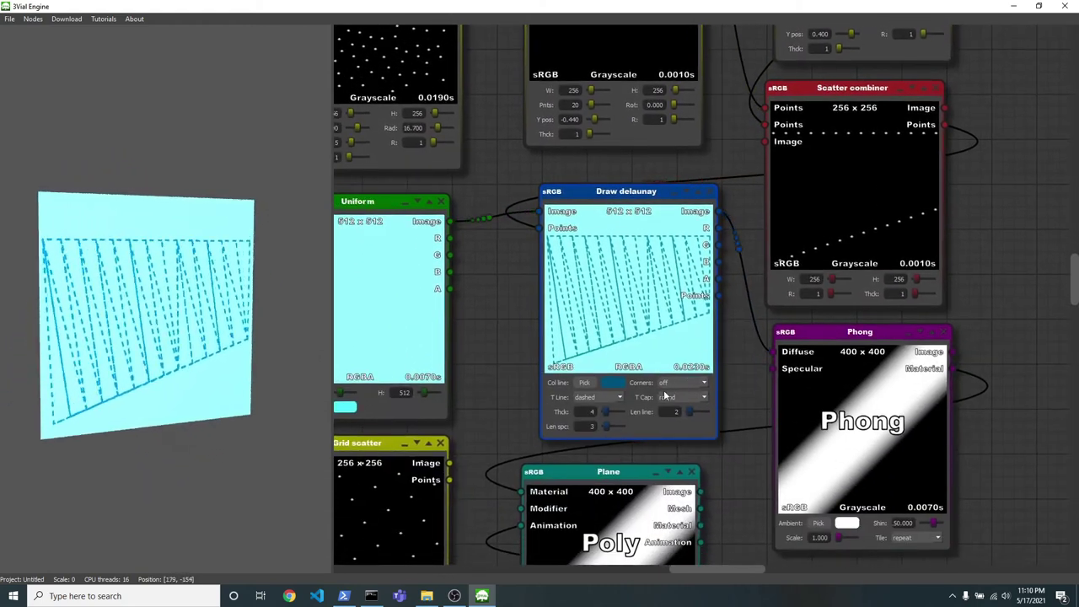
# - Make Draw delaunay lines solid at thickness 6 and rotate the first Line scatter to 7.2
pyautogui.click(595, 396)
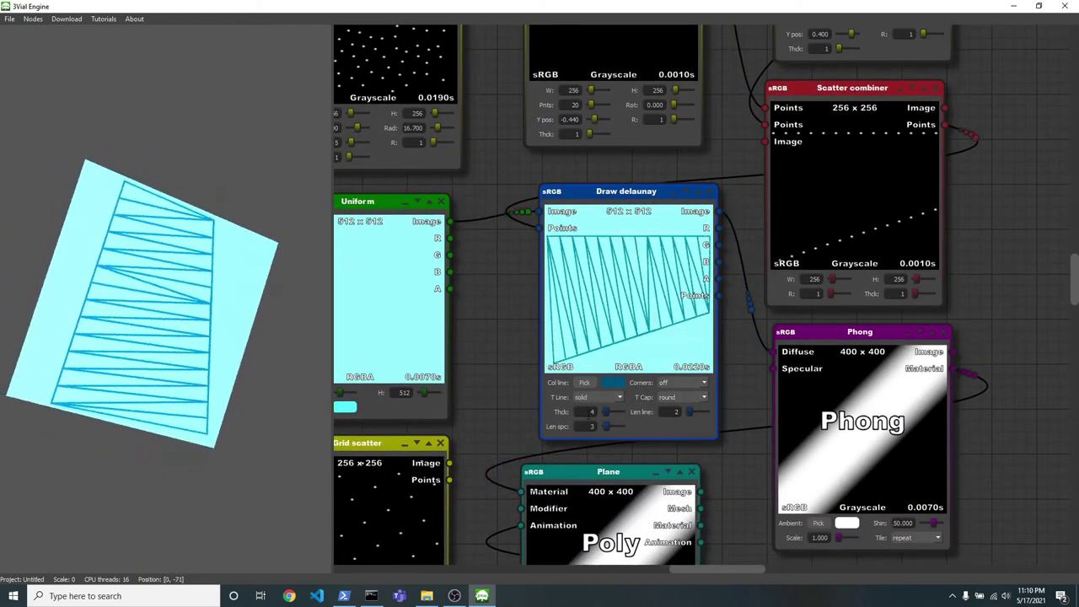
pyautogui.moveTo(590, 411); pyautogui.dragTo(600, 411)
pyautogui.moveTo(993, 220); pyautogui.dragTo(980, 387)
pyautogui.moveTo(736, 136); pyautogui.dragTo(792, 159)
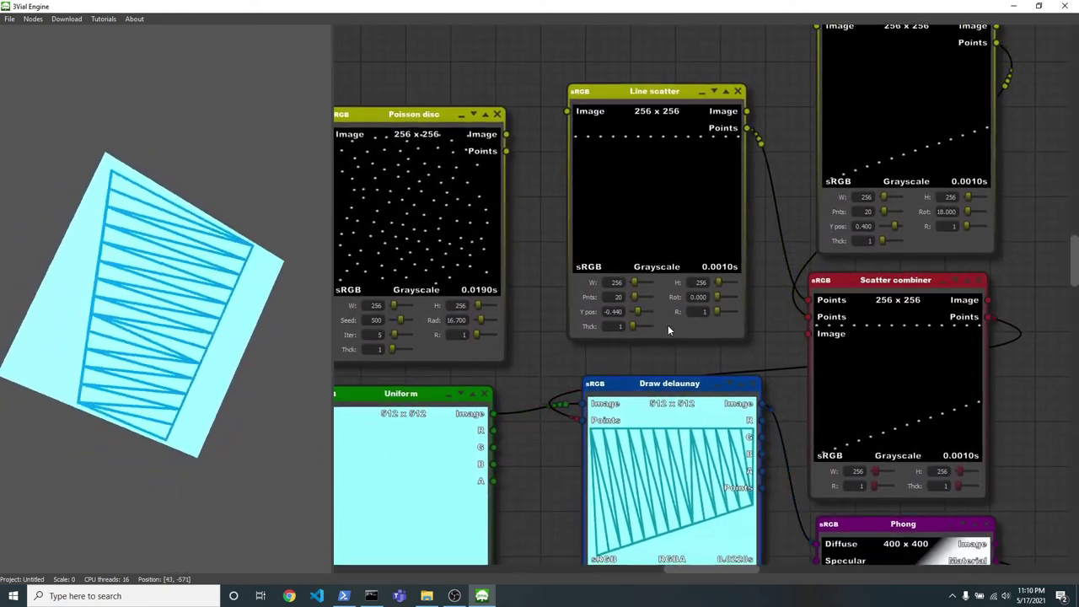
pyautogui.moveTo(717, 298); pyautogui.dragTo(714, 300)
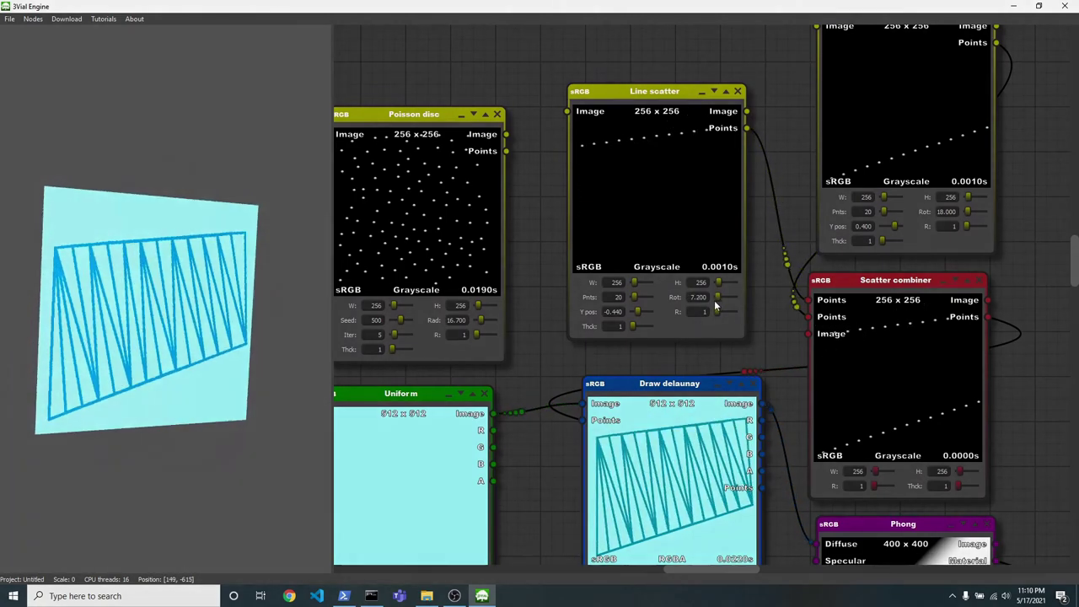